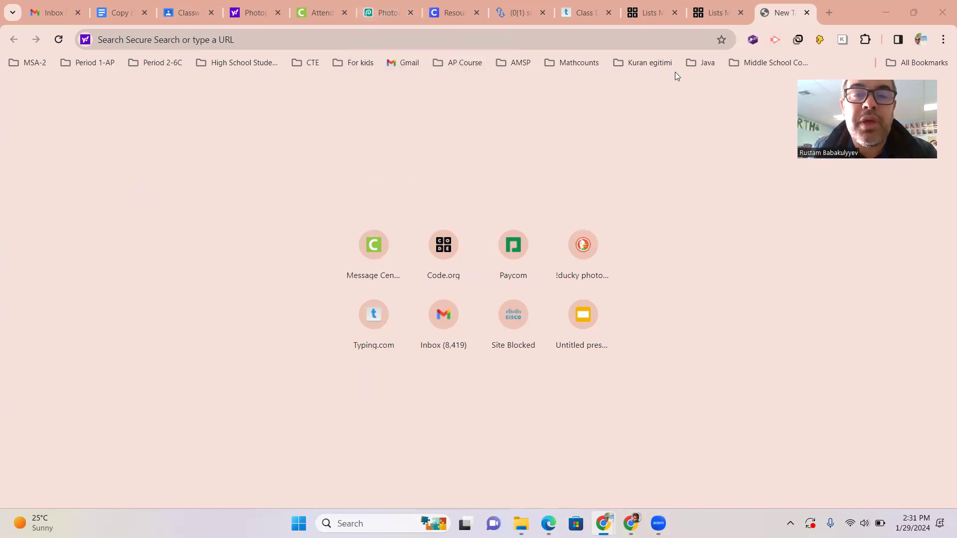
# Step: Switch to Photopea and close the existing flower project New Project.psd, discarding its unsaved changes
pyautogui.click(386, 12)
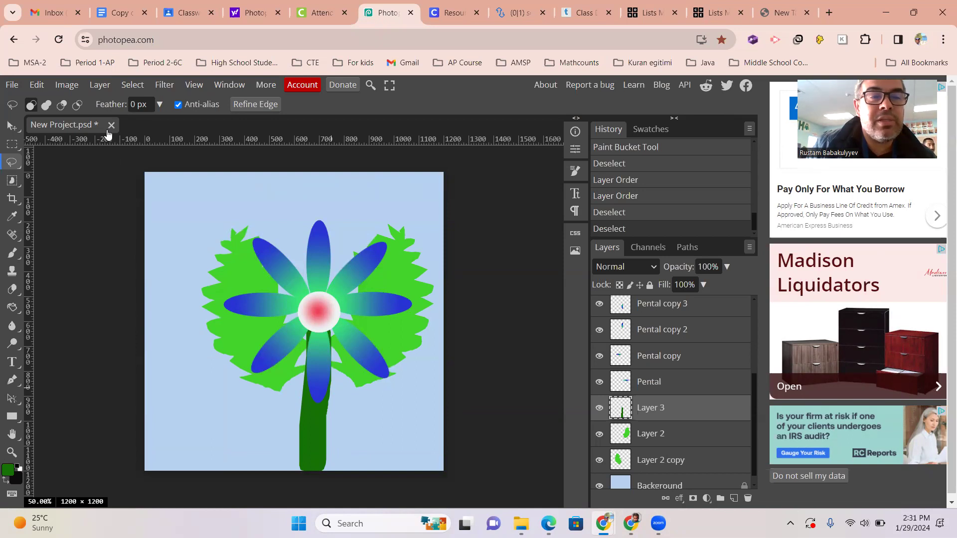
pyautogui.click(111, 125)
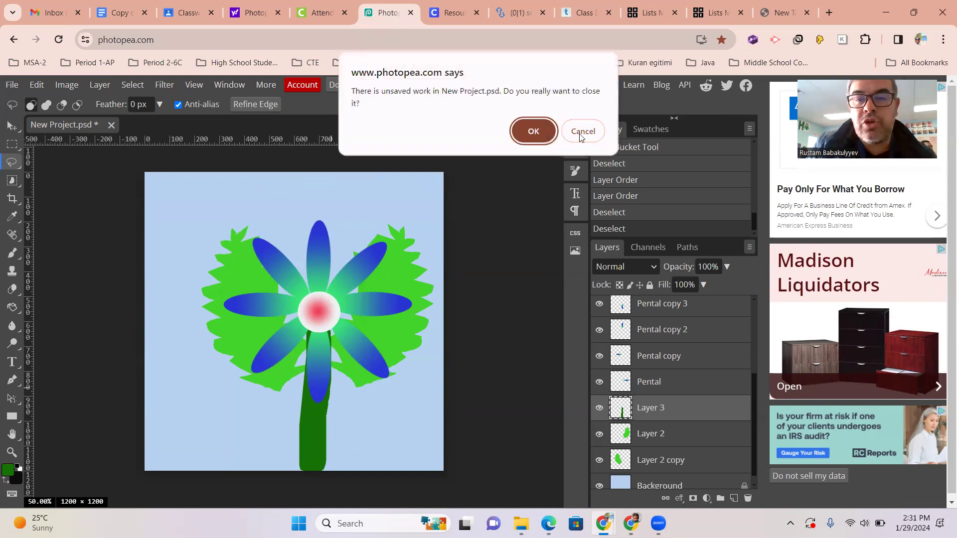
pyautogui.press('Return')
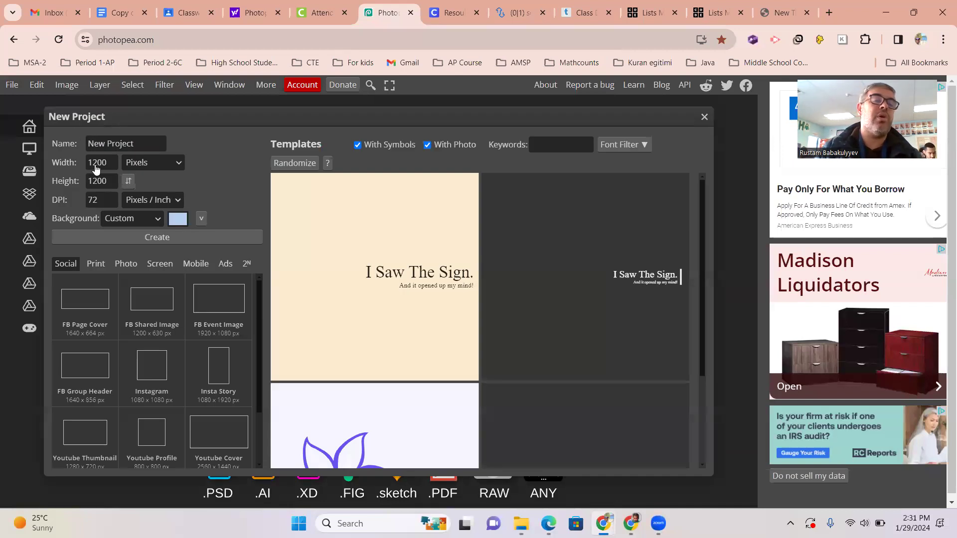
# Step: Create a 1200 × 1200 pixel project at 72 DPI with a custom light cyan-blue background
pyautogui.click(92, 195)
pyautogui.click(176, 220)
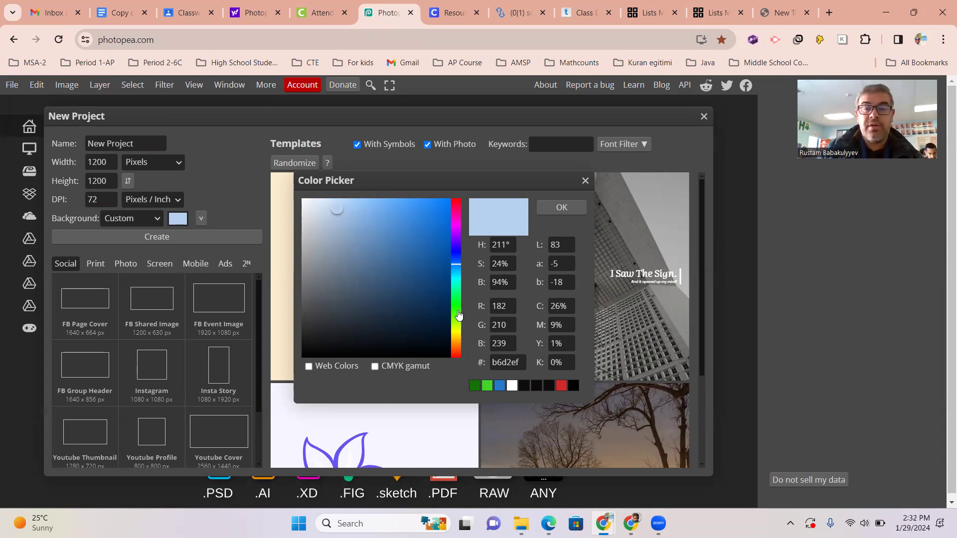
pyautogui.click(363, 208)
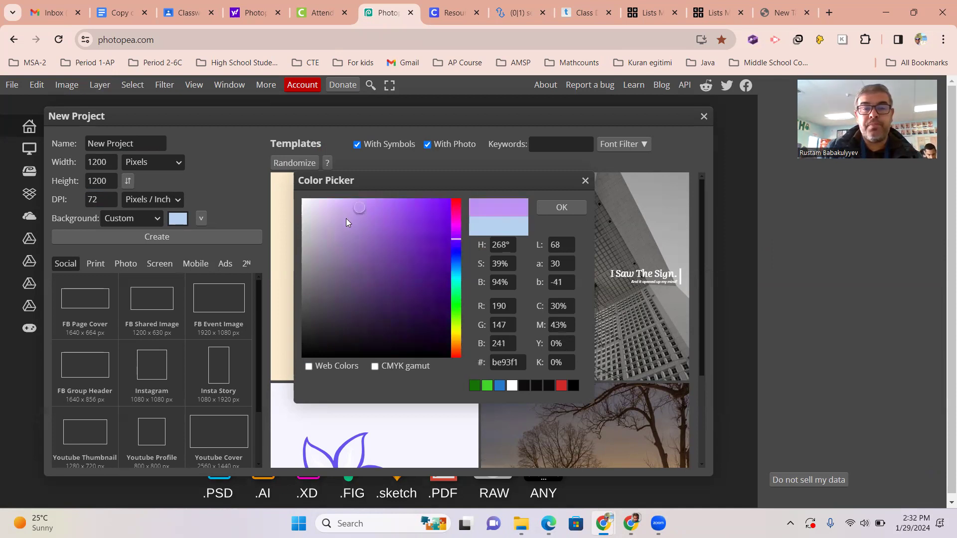
pyautogui.click(458, 273)
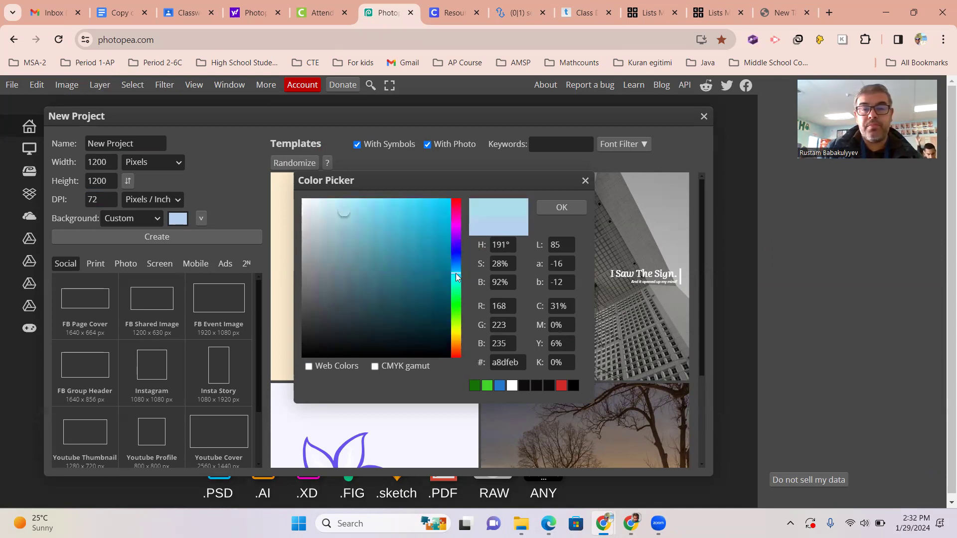
pyautogui.click(346, 212)
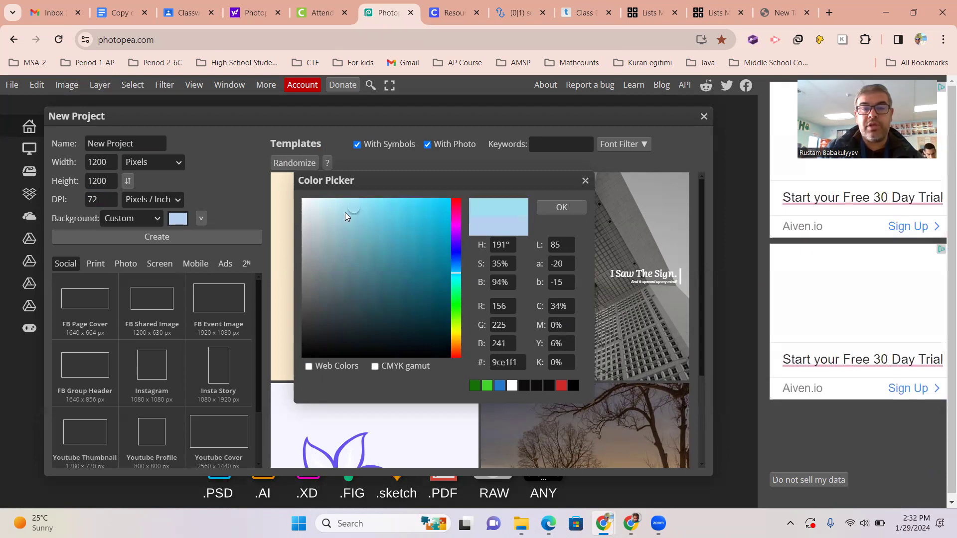
pyautogui.click(561, 208)
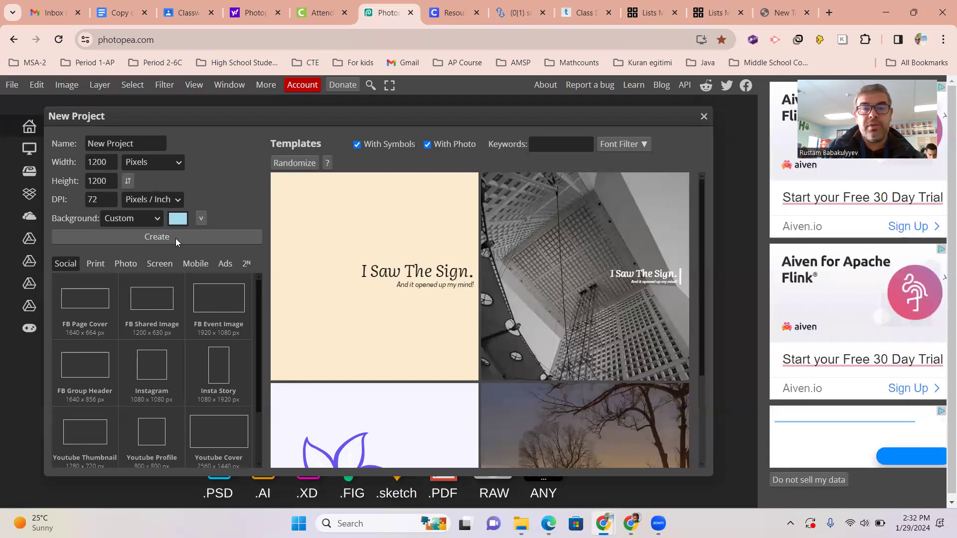
pyautogui.click(191, 237)
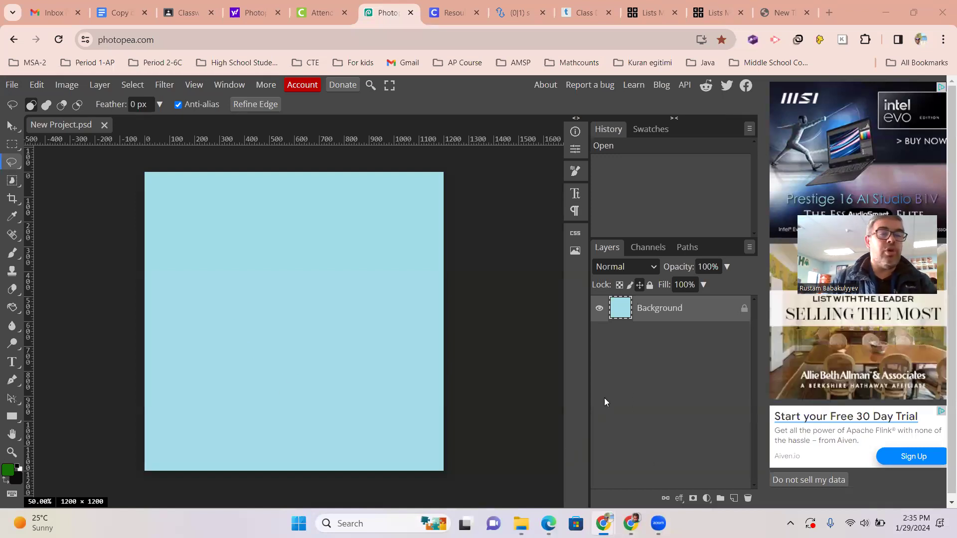
# Step: Choose the Ellipse Select tool and add a new layer named Pental above the background
pyautogui.click(19, 145)
pyautogui.click(19, 144)
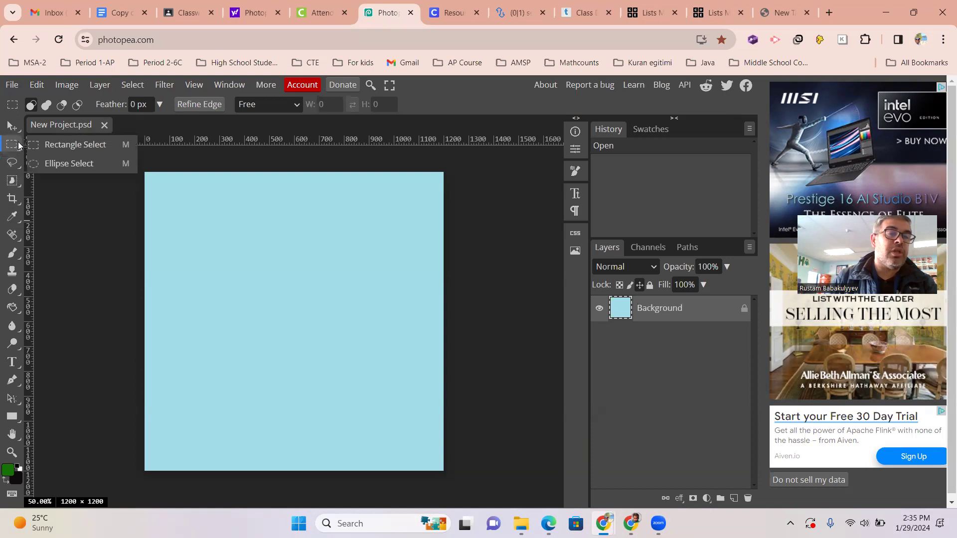
pyautogui.click(42, 163)
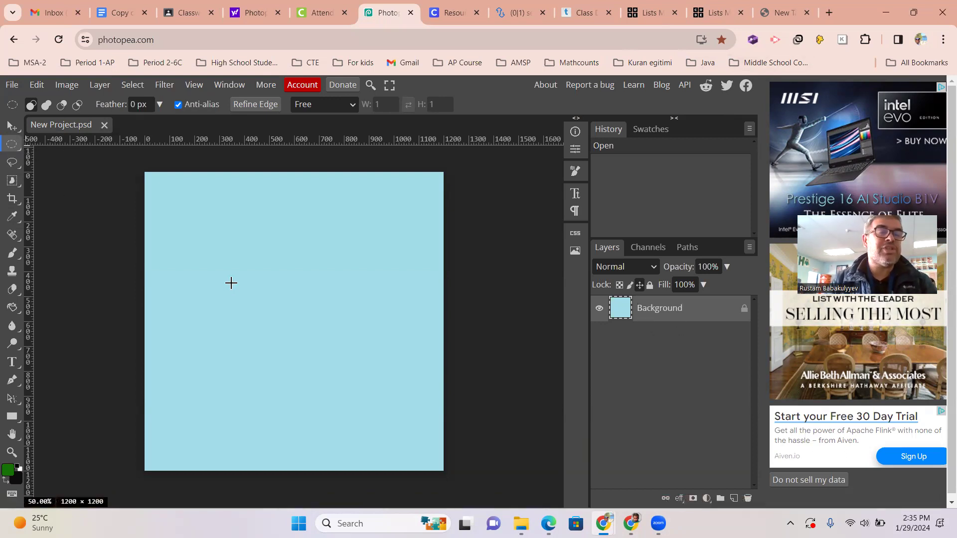
pyautogui.click(733, 498)
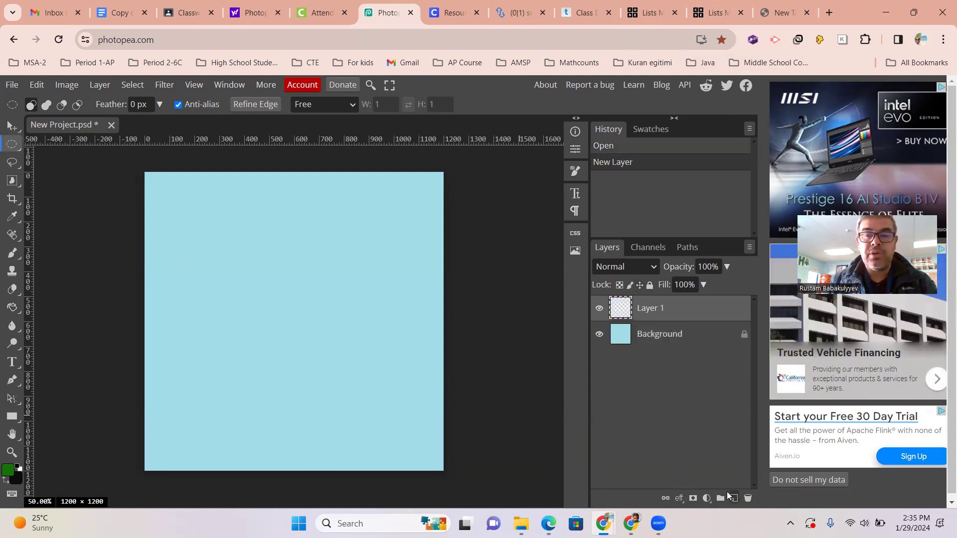
pyautogui.doubleClick(648, 312)
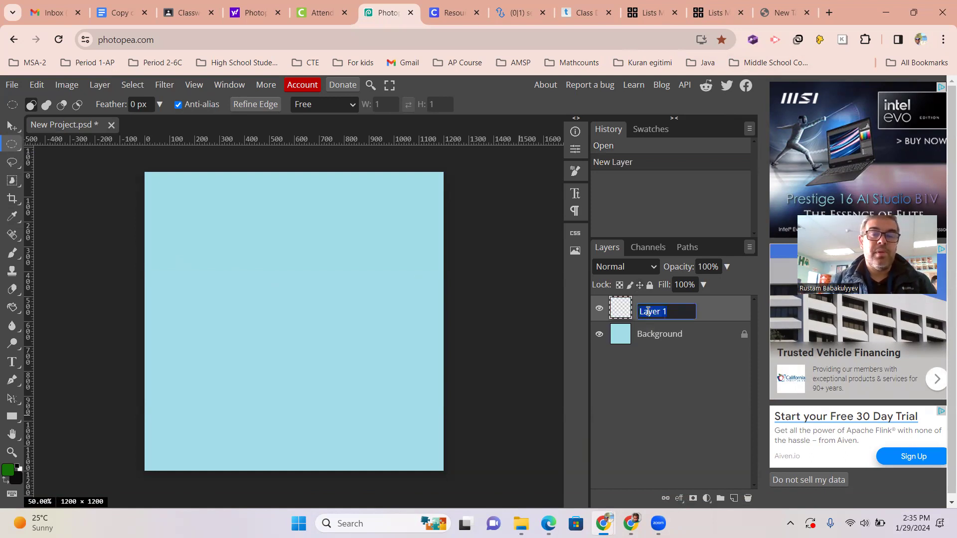
pyautogui.write('Pental')
pyautogui.press('Return')
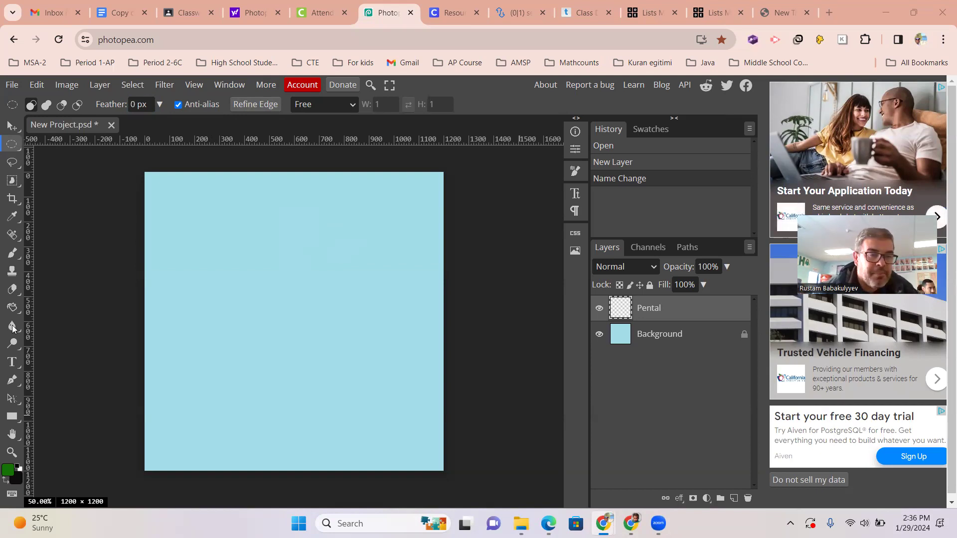
# Step: Fill an elliptical selection about 320 × 350 px in the canvas's upper part with black on the Pental layer, then deselect
pyautogui.press('x')
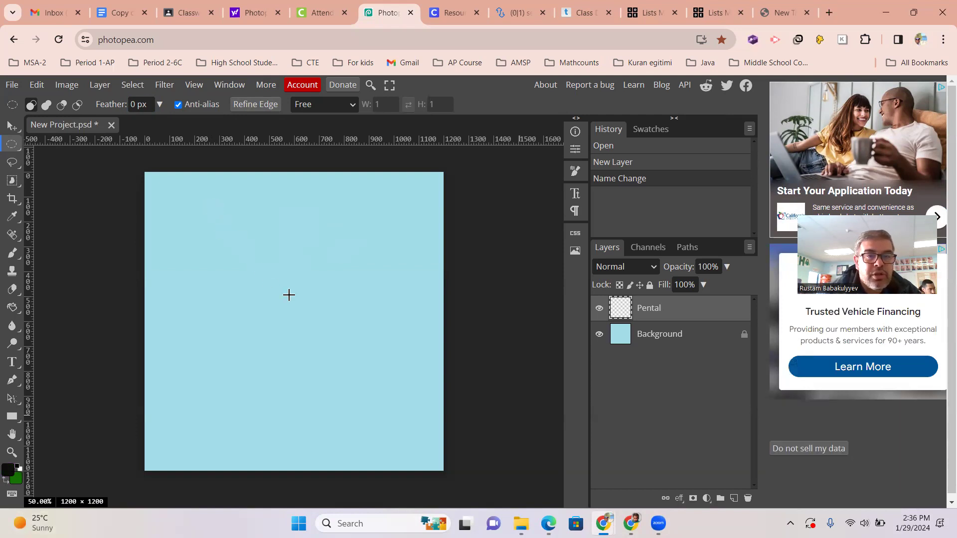
pyautogui.moveTo(289, 295); pyautogui.dragTo(290, 296)
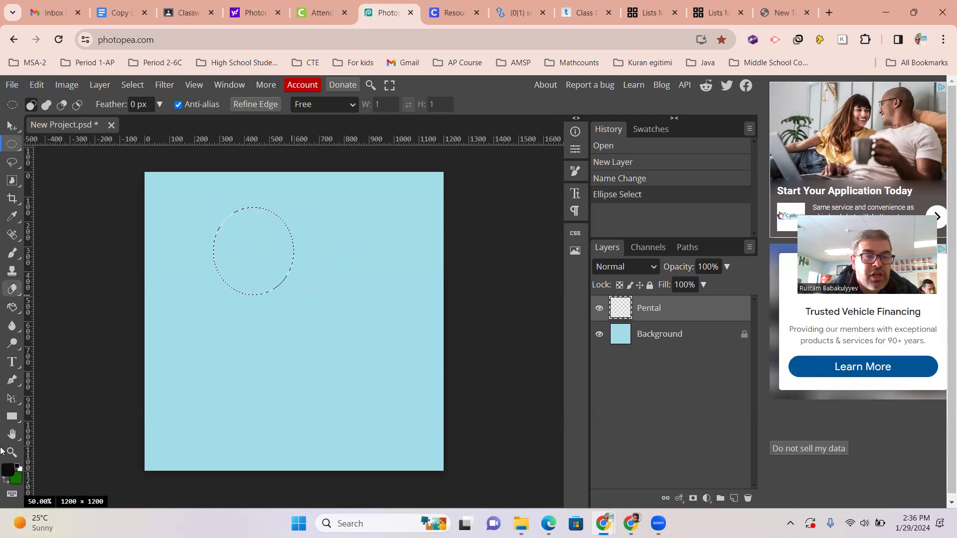
pyautogui.click(12, 307)
pyautogui.click(253, 252)
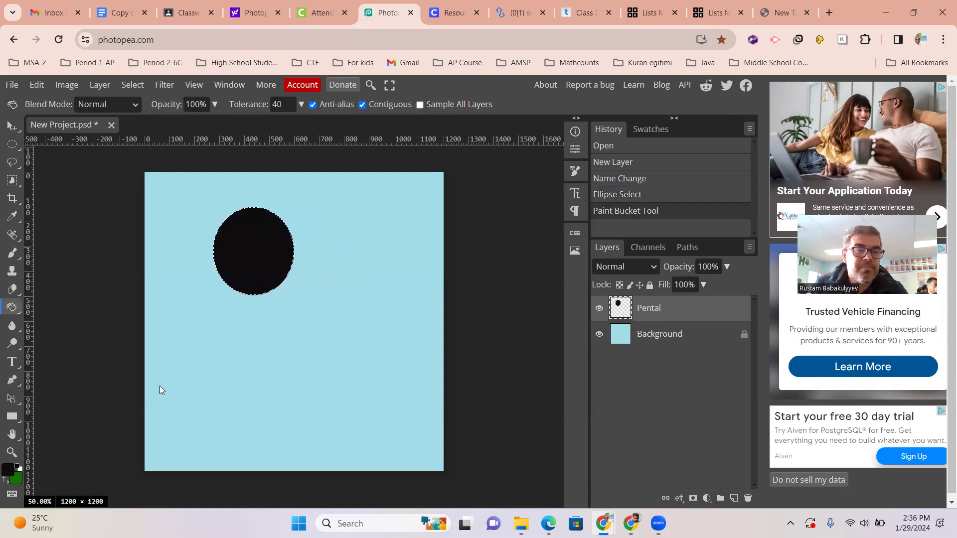
pyautogui.hotkey('ctrl', 'd')
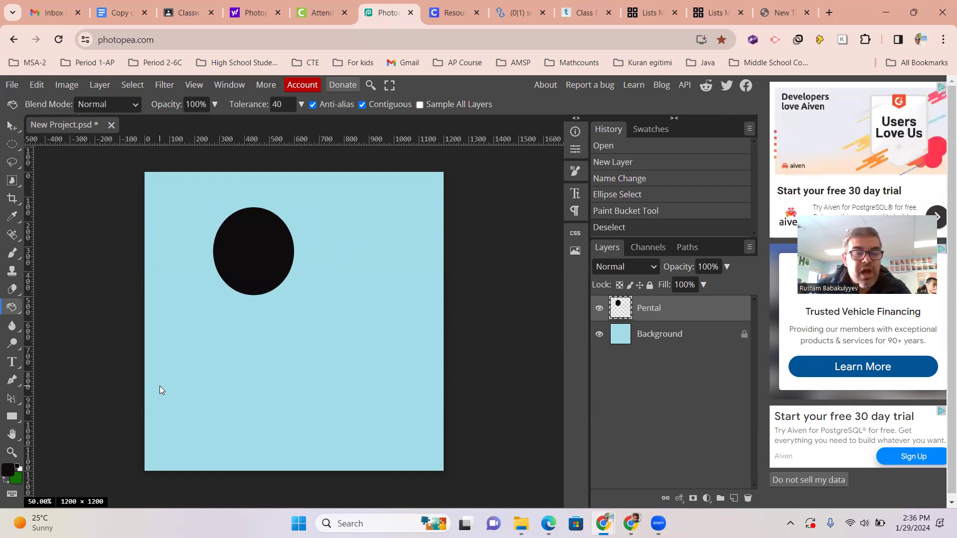
# Step: Undo the deselection, the black fill and the elliptical selection on the Pental layer
pyautogui.hotkey('ctrl', 'z')
pyautogui.hotkey('ctrl', 'z')
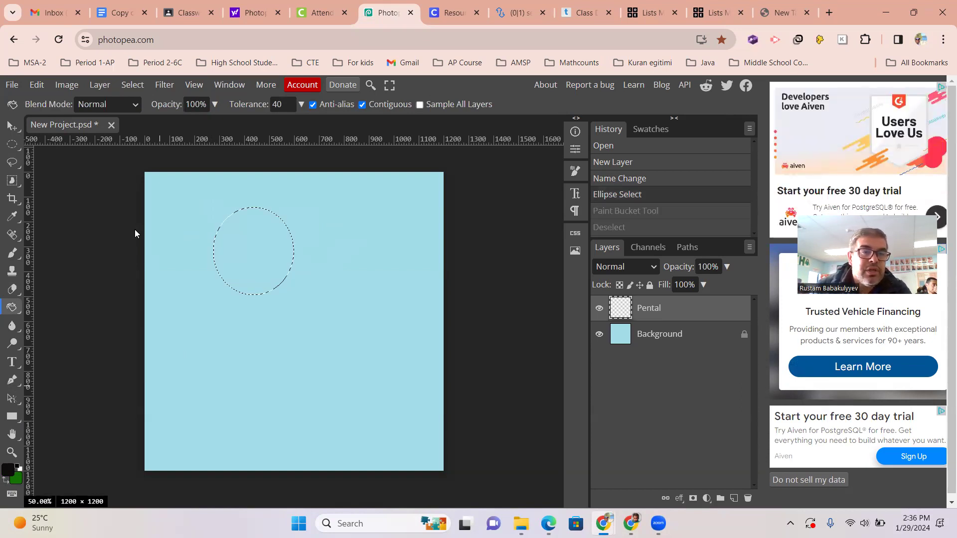
pyautogui.hotkey('ctrl', 'z')
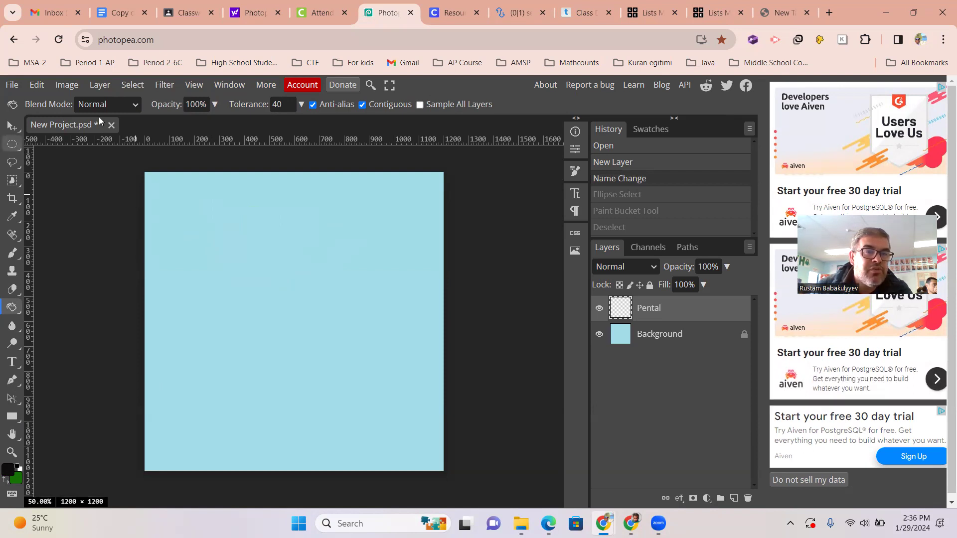
# Step: Set the Ellipse Select tool's feather to 10 px
pyautogui.click(13, 144)
pyautogui.click(138, 105)
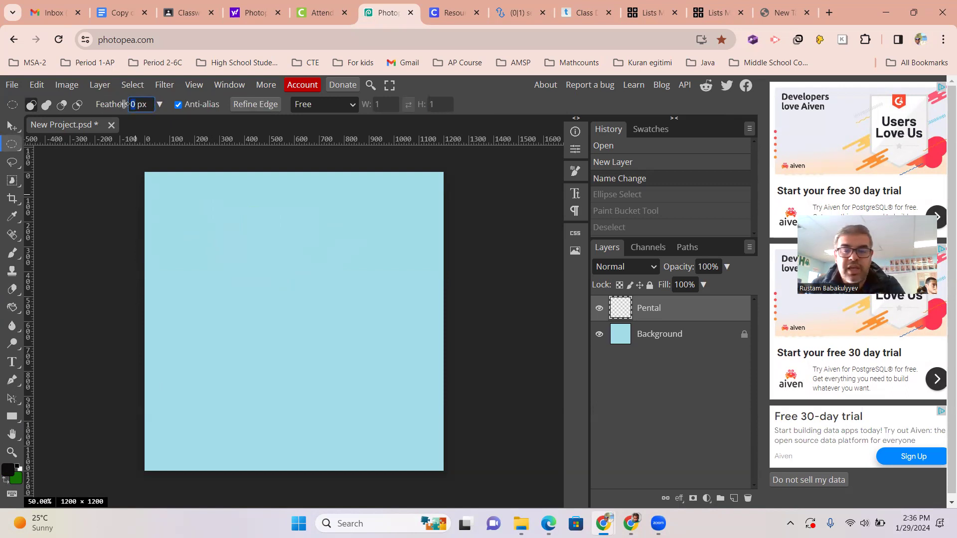
pyautogui.write('1')
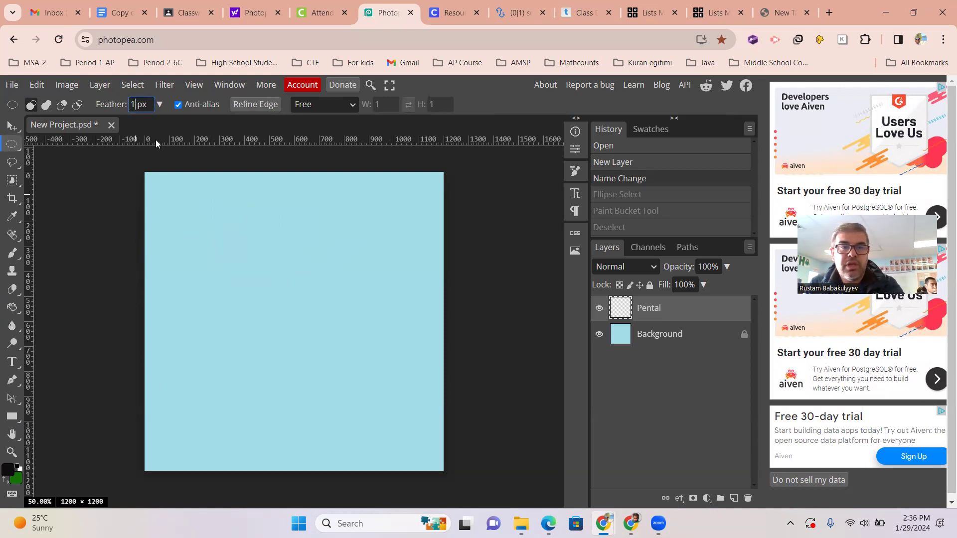
pyautogui.write('0')
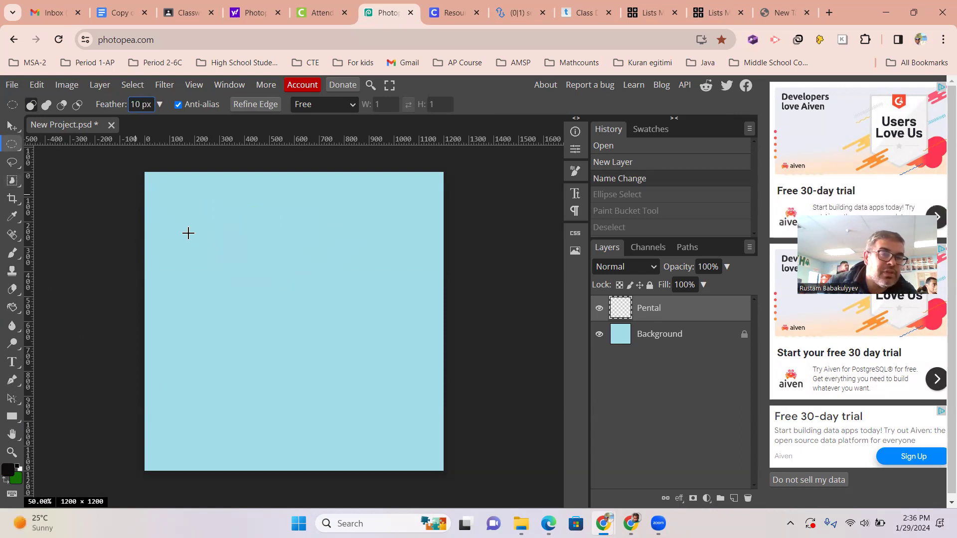
# Step: Fill a feathered elliptical selection about 280 × 290 px in the canvas's upper-left area with black, then deselect it
pyautogui.moveTo(191, 235); pyautogui.dragTo(209, 258)
pyautogui.moveTo(266, 310)
pyautogui.mouseDown()
pyautogui.moveTo(265, 297)
pyautogui.moveTo(260, 307)
pyautogui.mouseUp()
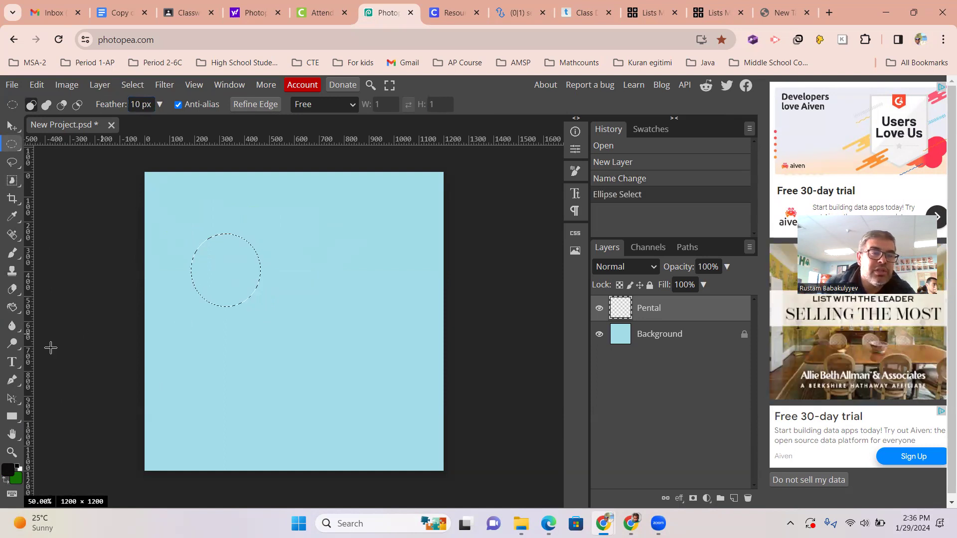
pyautogui.click(229, 267)
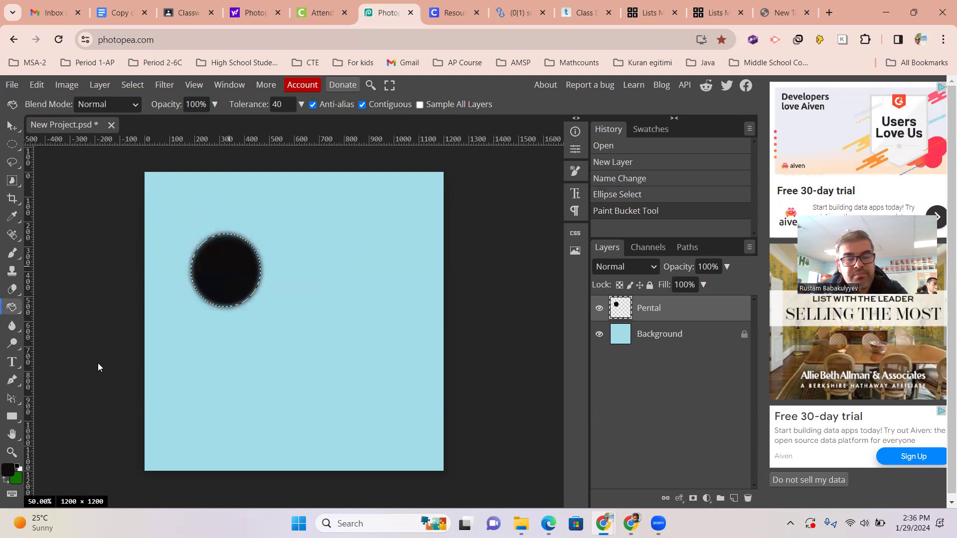
pyautogui.hotkey('ctrl', 'd')
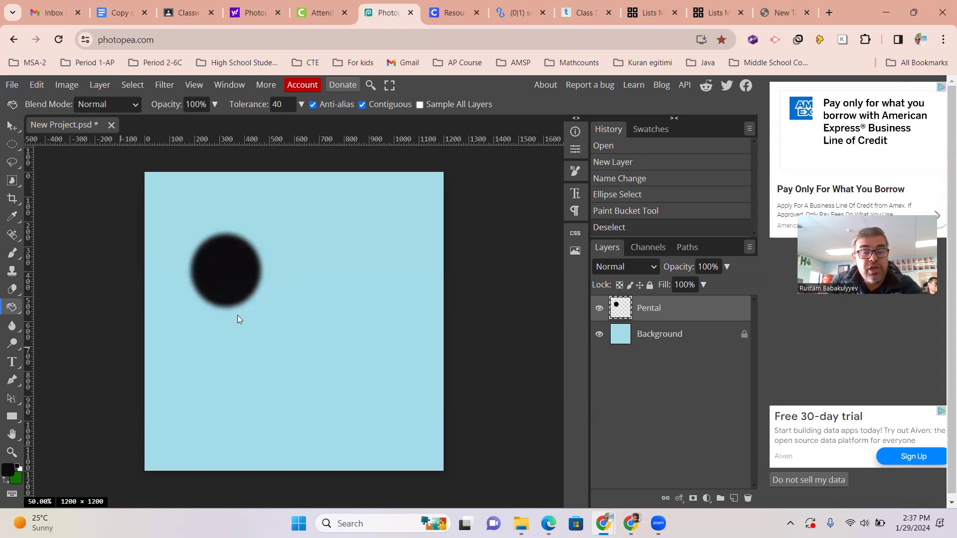
# Step: Undo the feathered black fill and clear the remaining elliptical selection
pyautogui.hotkey('ctrl', 'z')
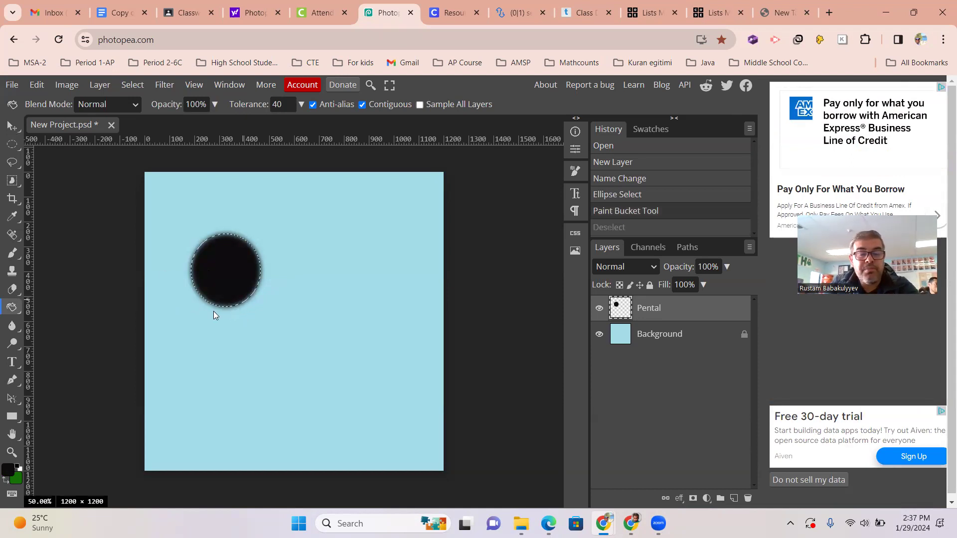
pyautogui.hotkey('ctrl', 'z')
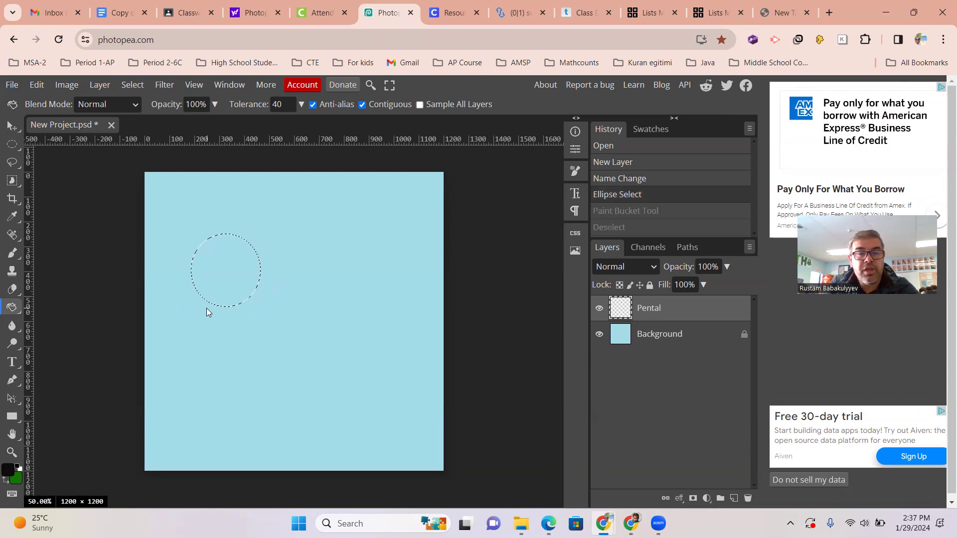
pyautogui.hotkey('ctrl', 'd')
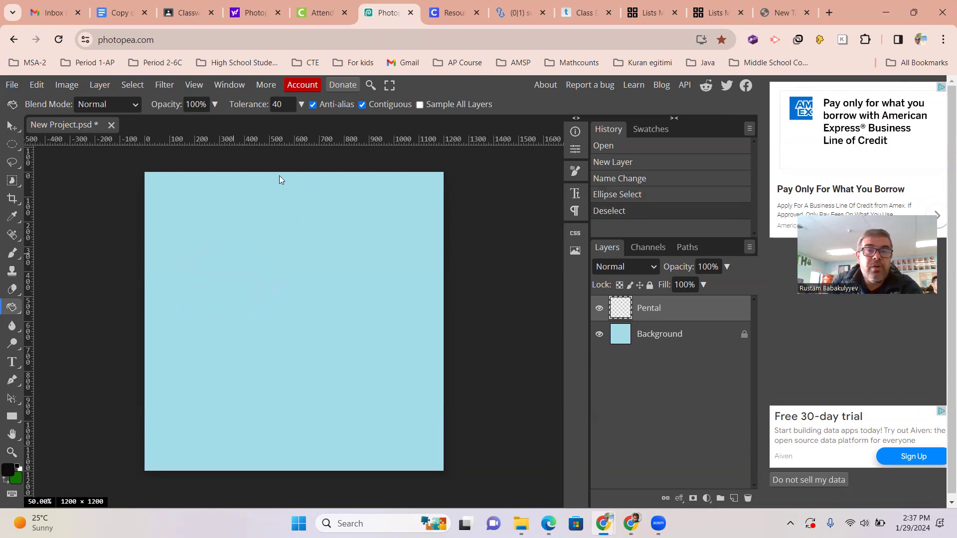
# Step: Draw a Free elliptical selection about 530 × 280 px near the canvas centre, then deselect it
pyautogui.click(11, 145)
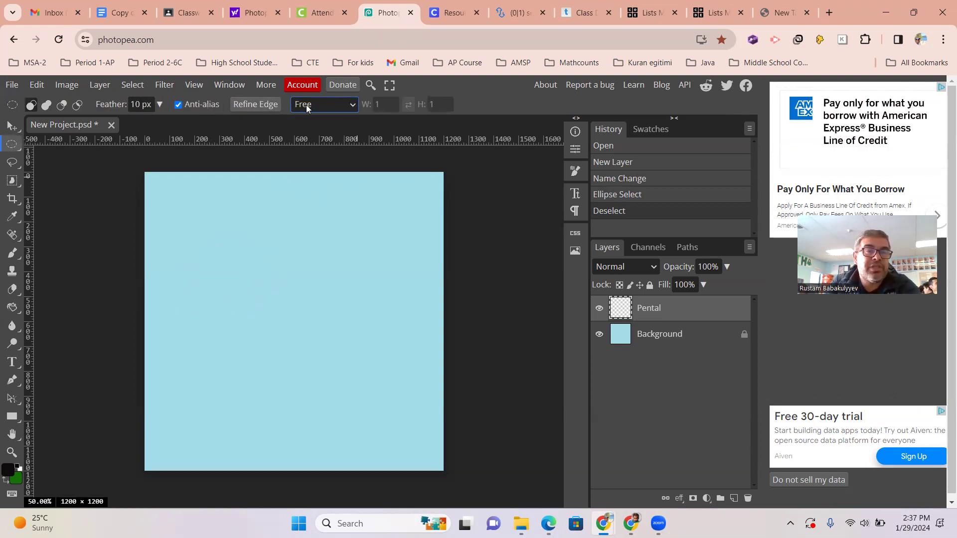
pyautogui.click(324, 104)
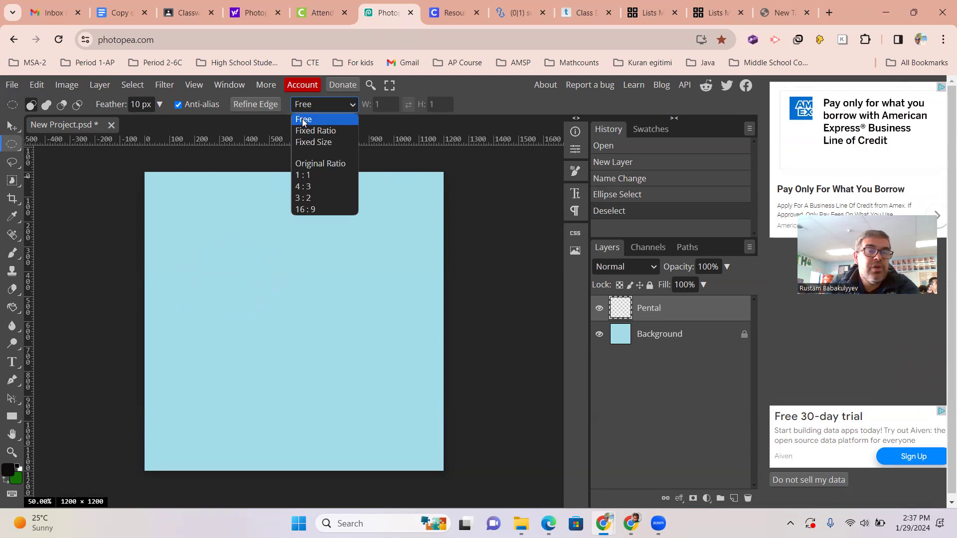
pyautogui.press('Down')
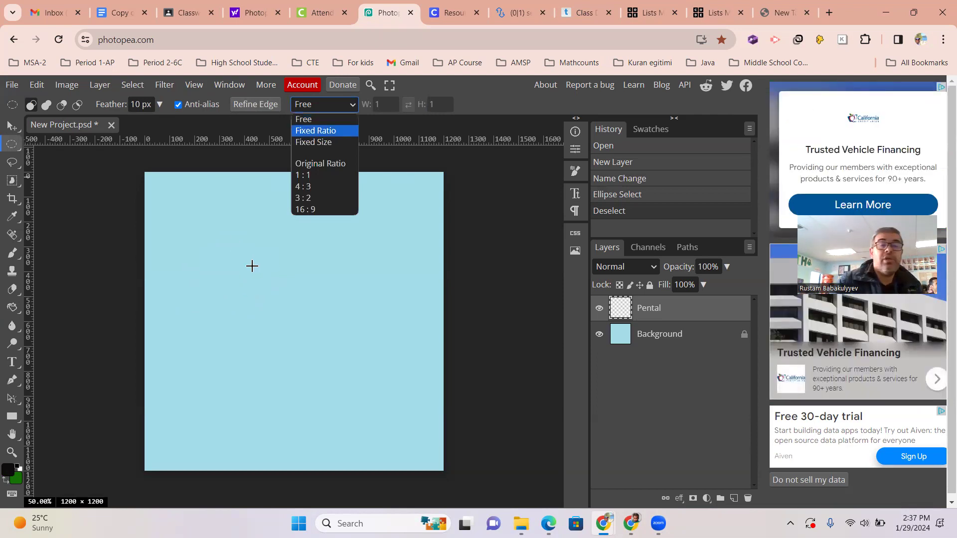
pyautogui.press('Escape')
pyautogui.moveTo(208, 265); pyautogui.dragTo(339, 333)
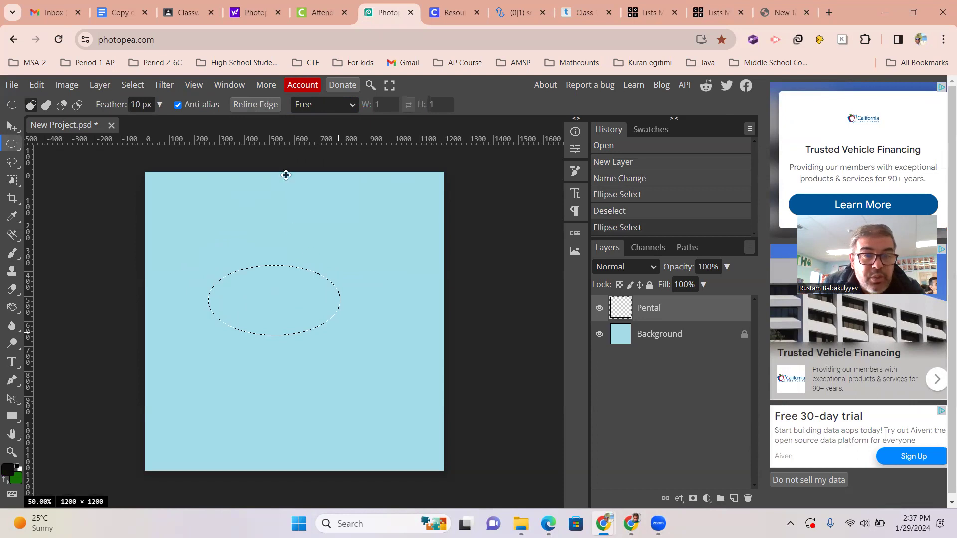
pyautogui.hotkey('ctrl', 'd')
# Step: Draw a Fixed Ratio 1:1 circular selection about 150 px across left of the canvas centre, then deselect it
pyautogui.click(321, 105)
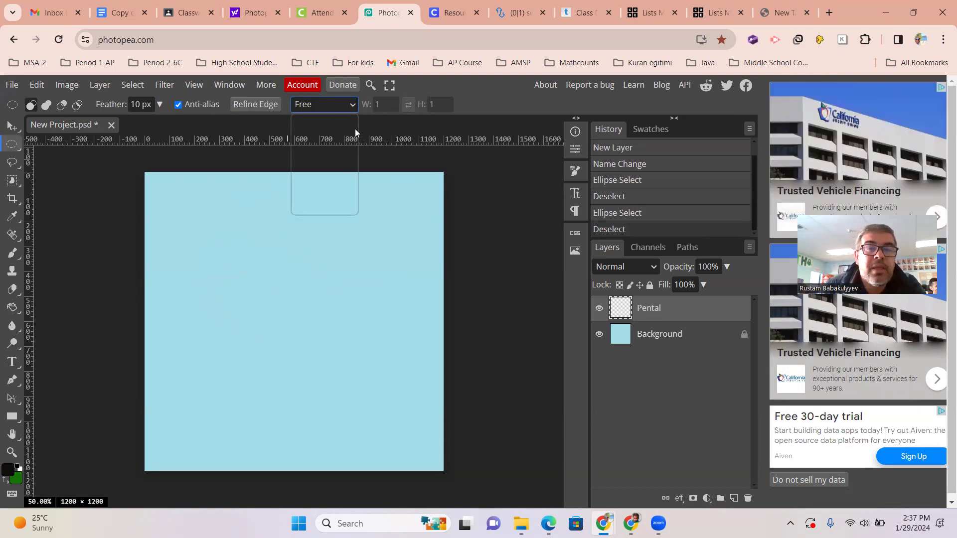
pyautogui.click(352, 105)
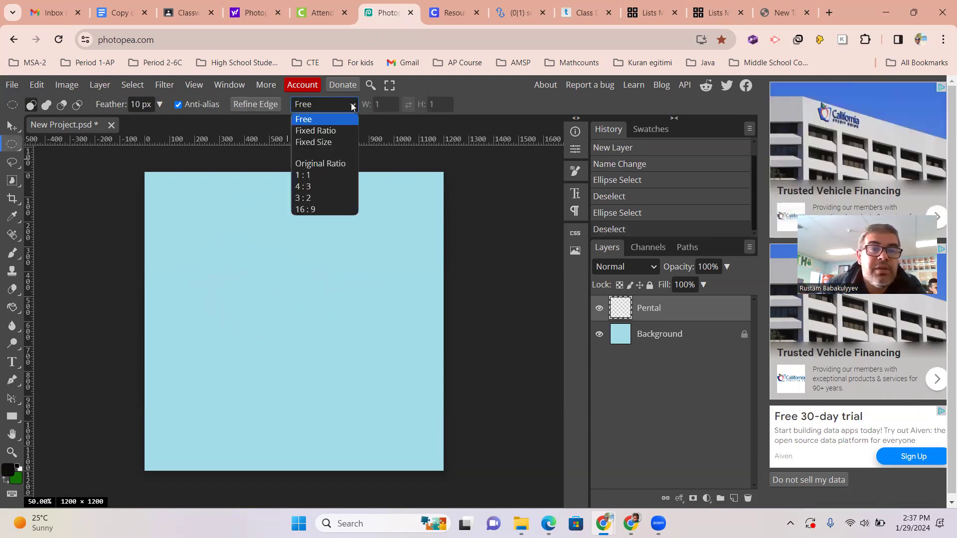
pyautogui.click(322, 130)
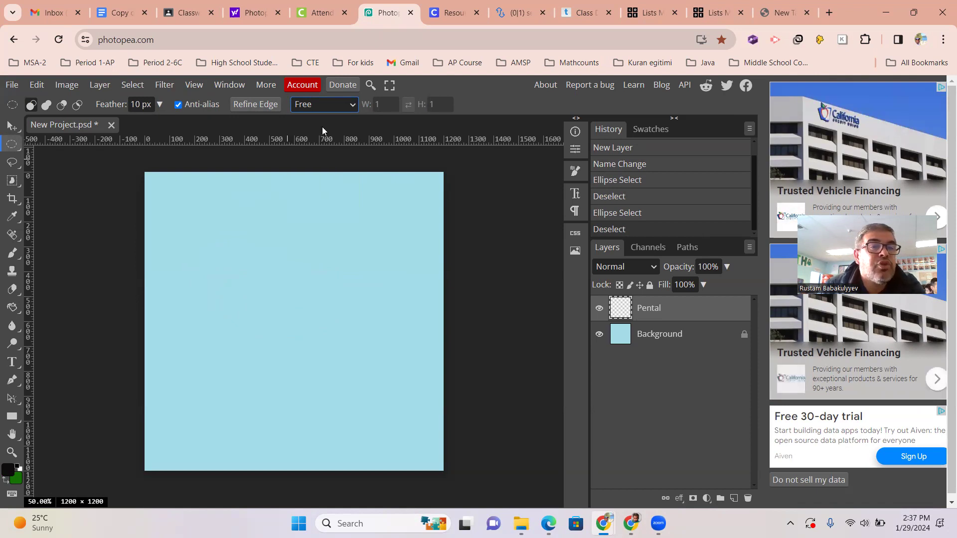
pyautogui.click(341, 110)
pyautogui.click(225, 252)
pyautogui.moveTo(226, 250); pyautogui.dragTo(345, 285)
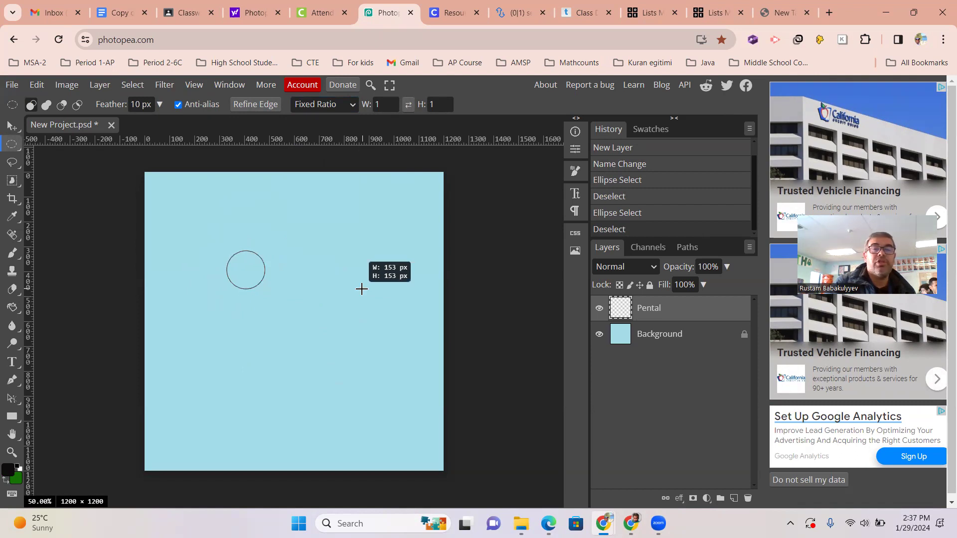
pyautogui.moveTo(362, 290); pyautogui.dragTo(335, 271)
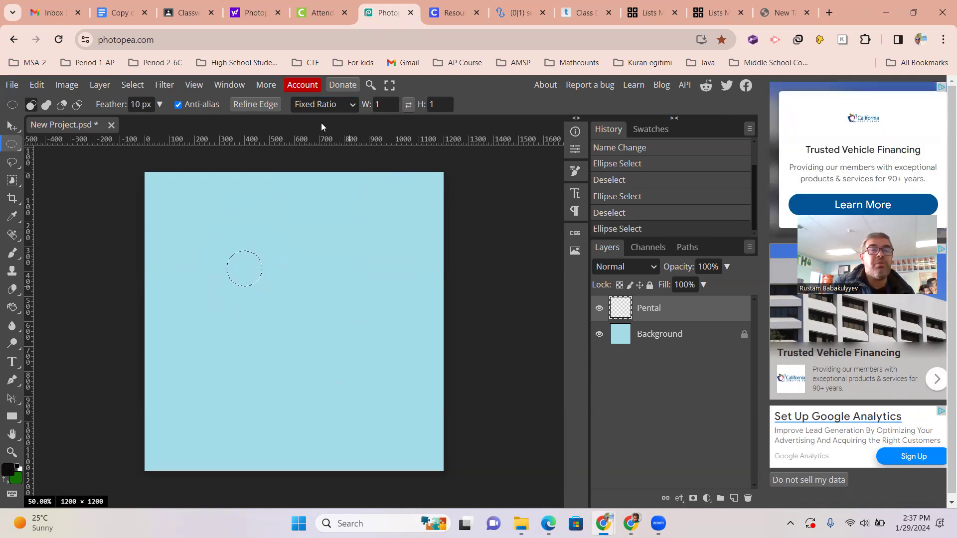
pyautogui.click(313, 110)
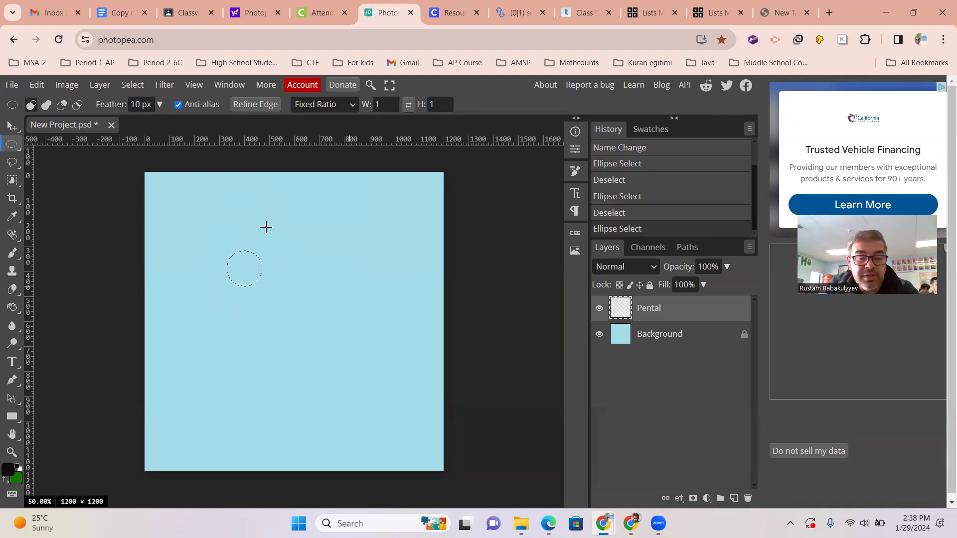
pyautogui.hotkey('ctrl', 'd')
# Step: Draw a Free elliptical selection about 525 × 205 px near the canvas centre and activate the Gradient Tool
pyautogui.click(340, 102)
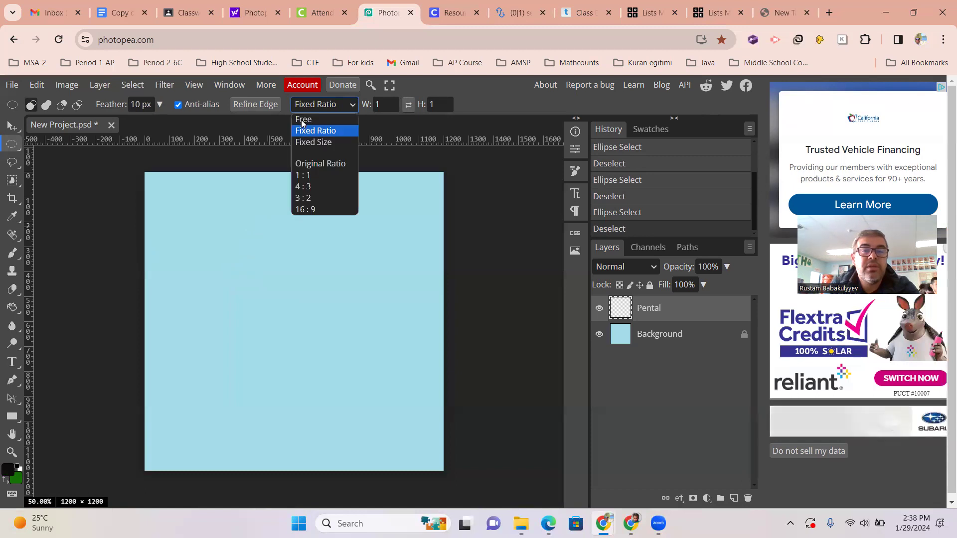
pyautogui.click(305, 120)
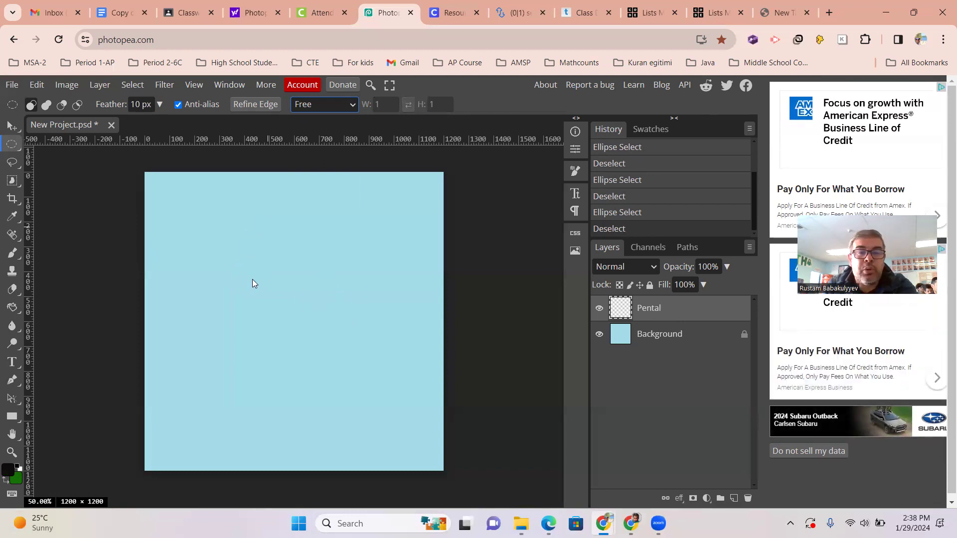
pyautogui.moveTo(389, 303); pyautogui.dragTo(367, 325)
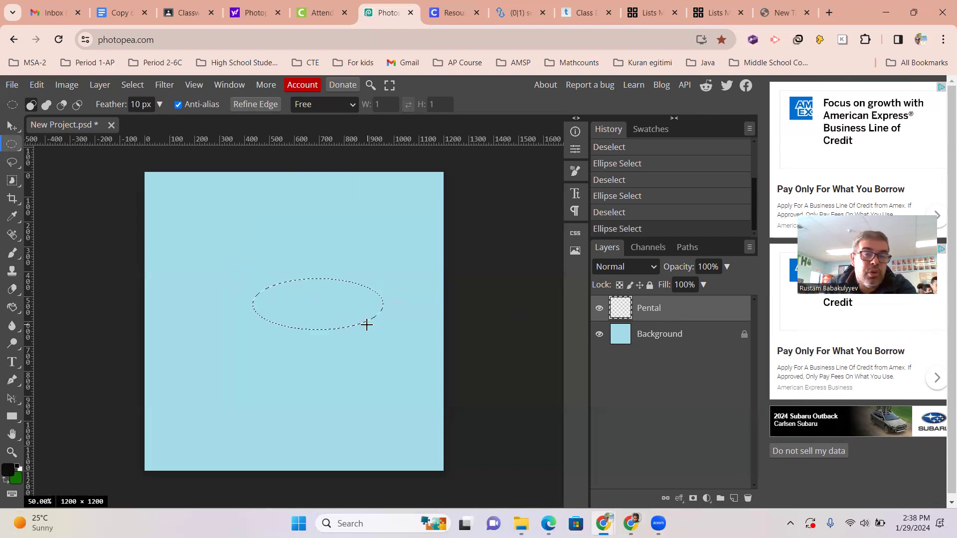
pyautogui.click(15, 313)
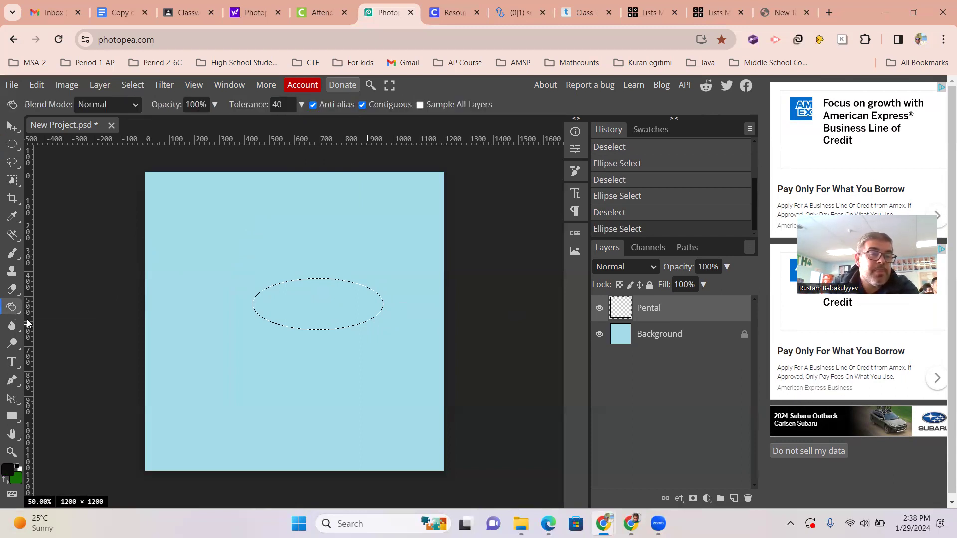
pyautogui.rightClick(13, 310)
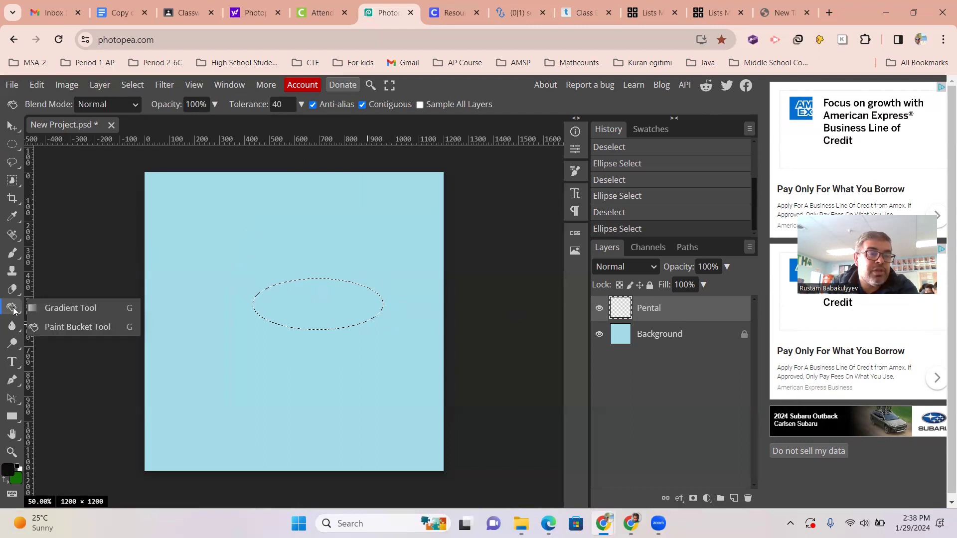
pyautogui.click(61, 308)
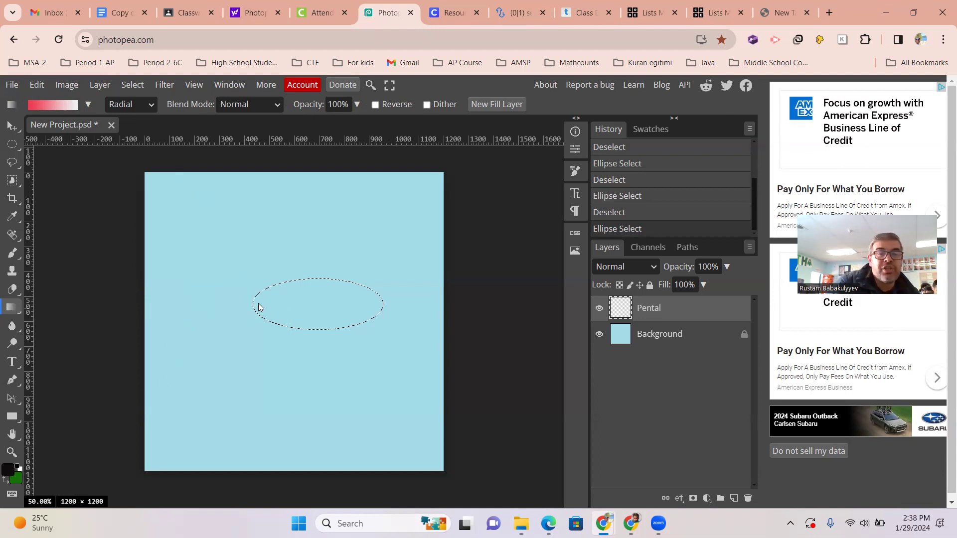
# Step: Fill the elliptical selection with the red-to-white radial gradient from its left end to its right end, then undo the fill
pyautogui.moveTo(259, 304); pyautogui.dragTo(369, 306)
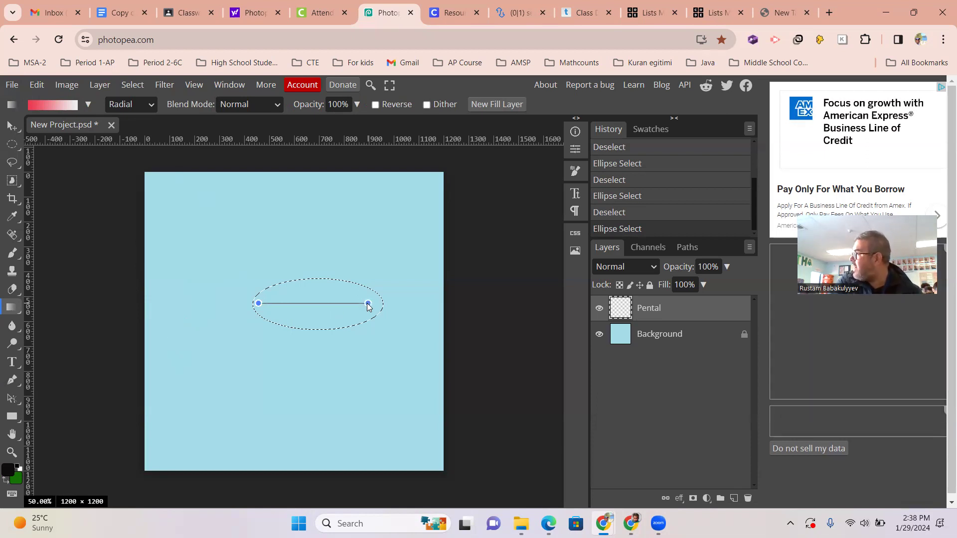
pyautogui.click(326, 306)
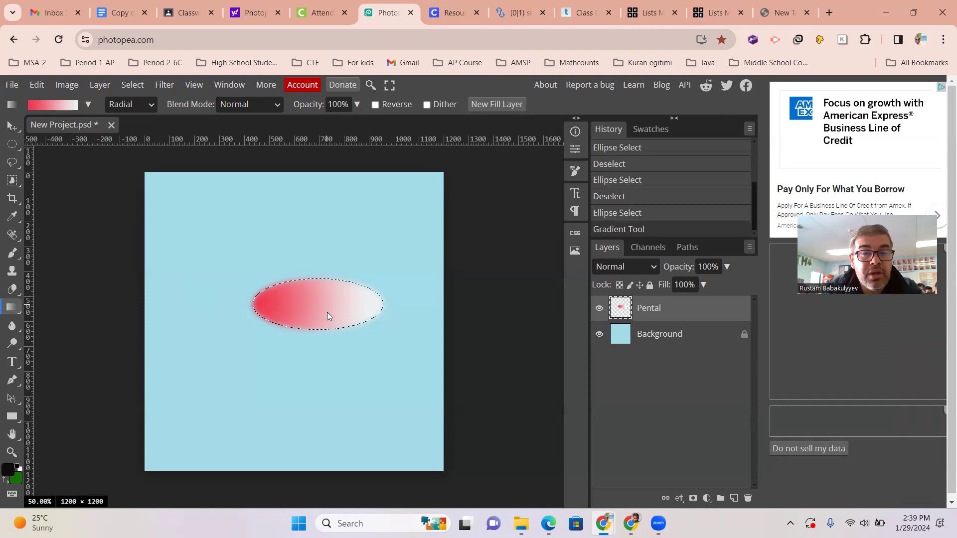
pyautogui.hotkey('ctrl', 'z')
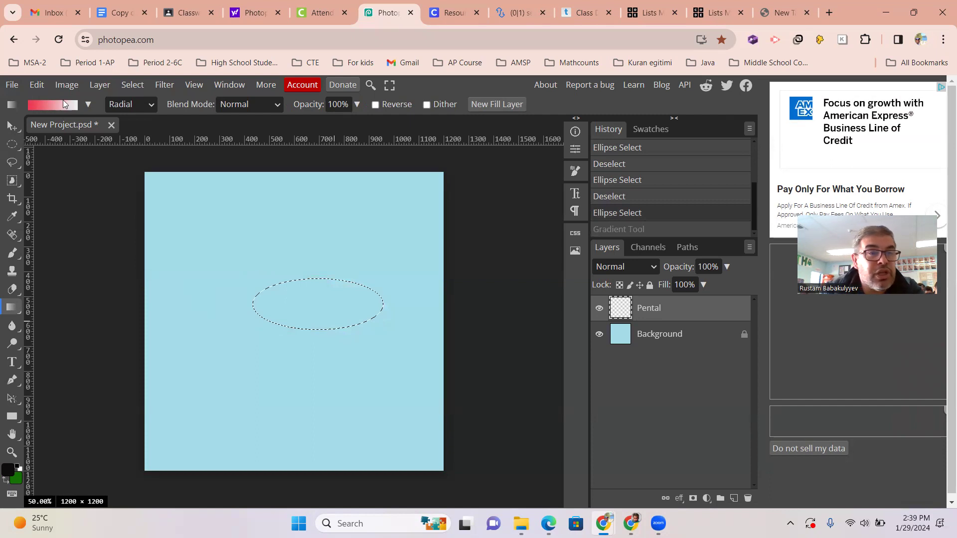
# Step: Set the gradient's start color stop to bright green 32e938
pyautogui.click(50, 107)
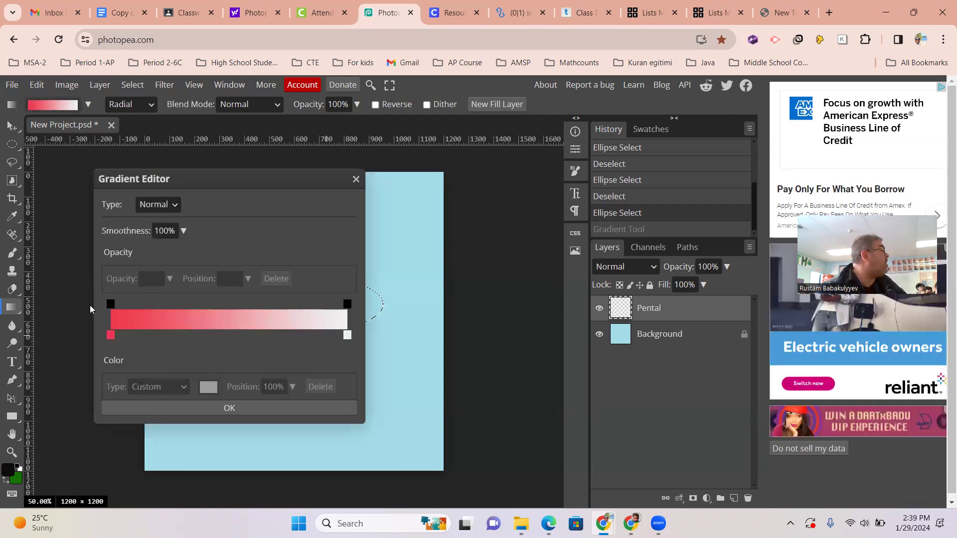
pyautogui.click(111, 334)
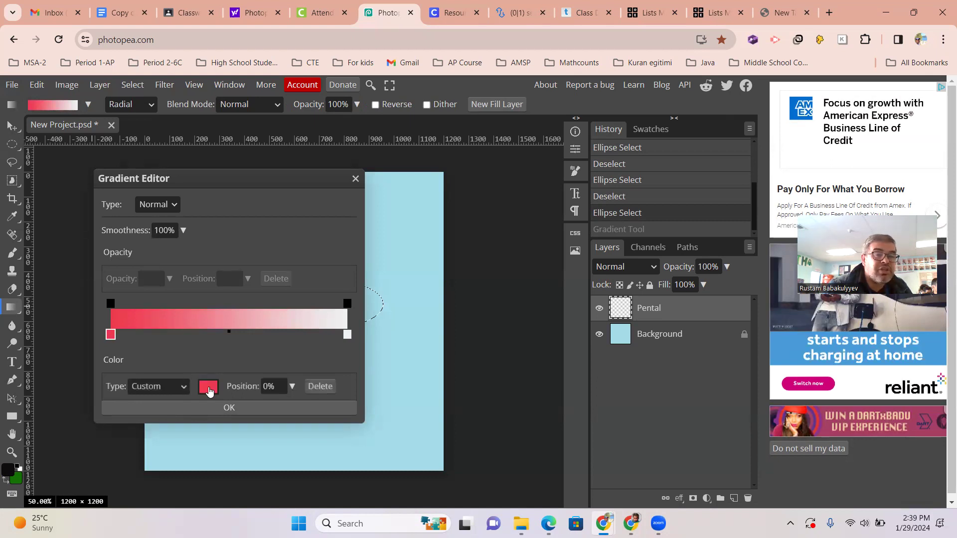
pyautogui.click(208, 387)
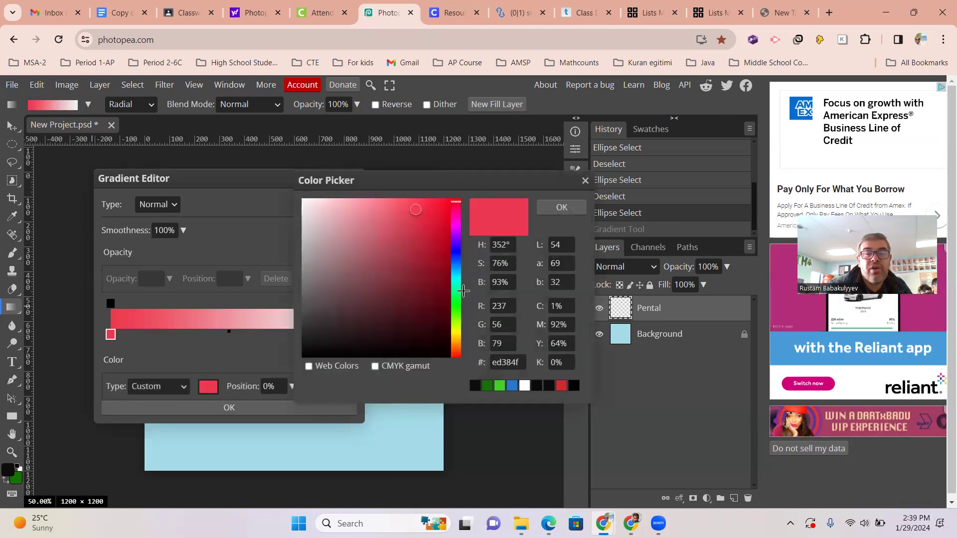
pyautogui.click(455, 302)
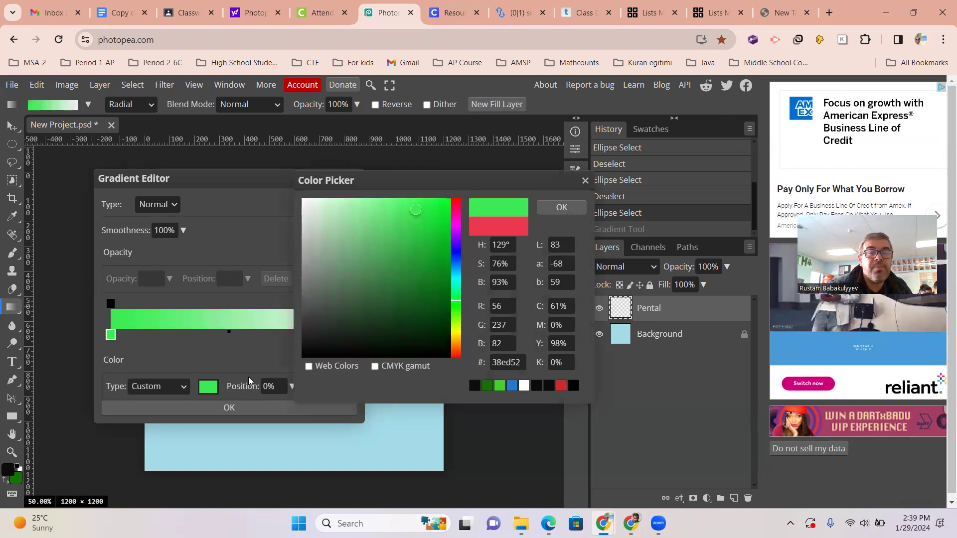
pyautogui.click(266, 341)
pyautogui.click(455, 303)
pyautogui.click(419, 213)
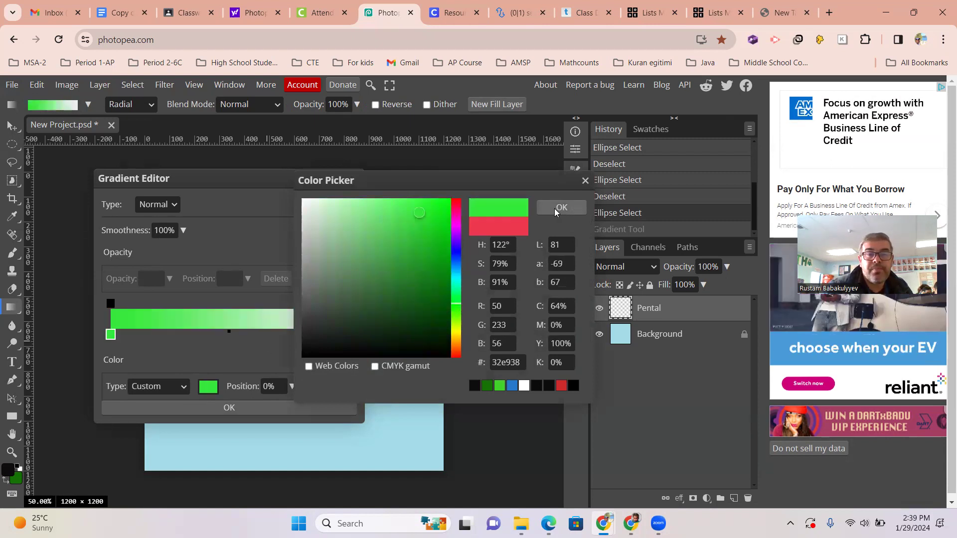
pyautogui.click(548, 208)
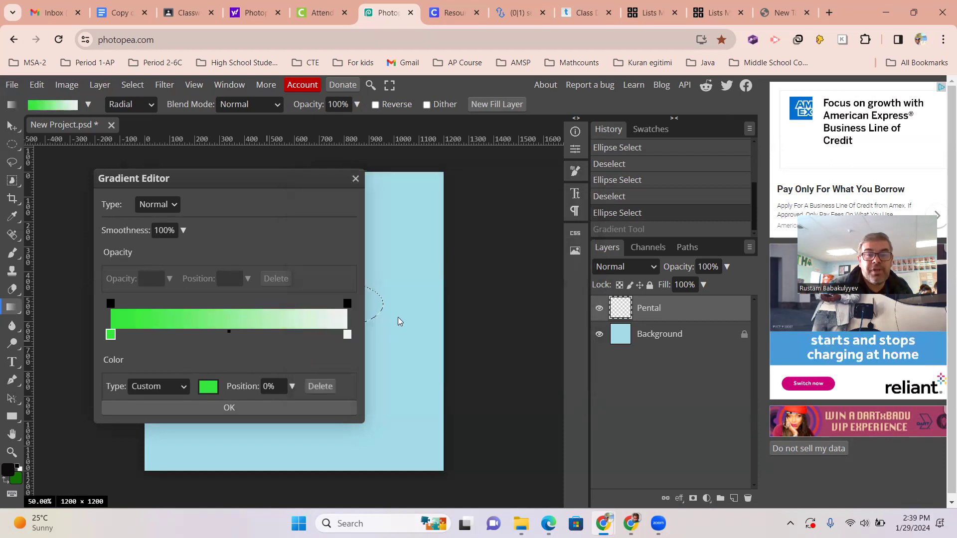
# Step: Set the gradient's end color stop to magenta d718e1
pyautogui.click(348, 335)
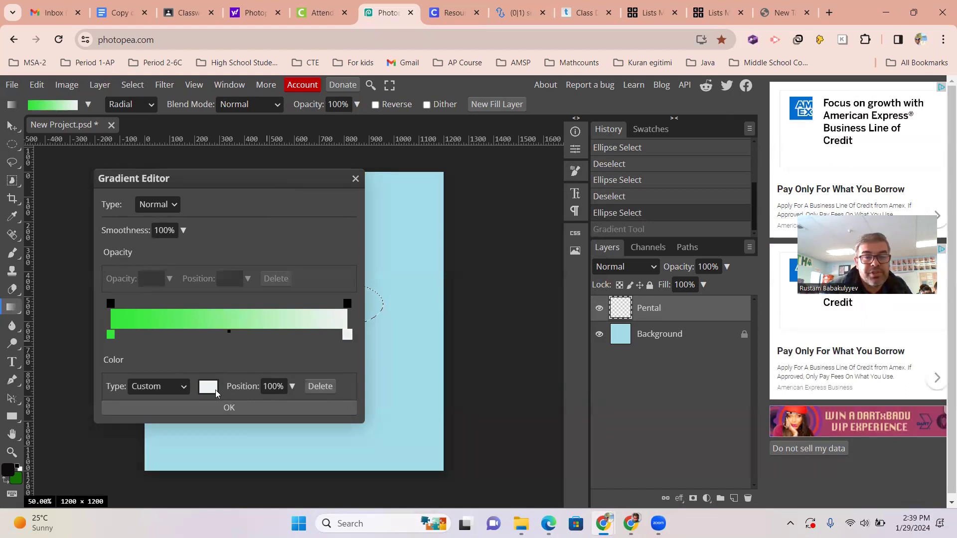
pyautogui.click(208, 388)
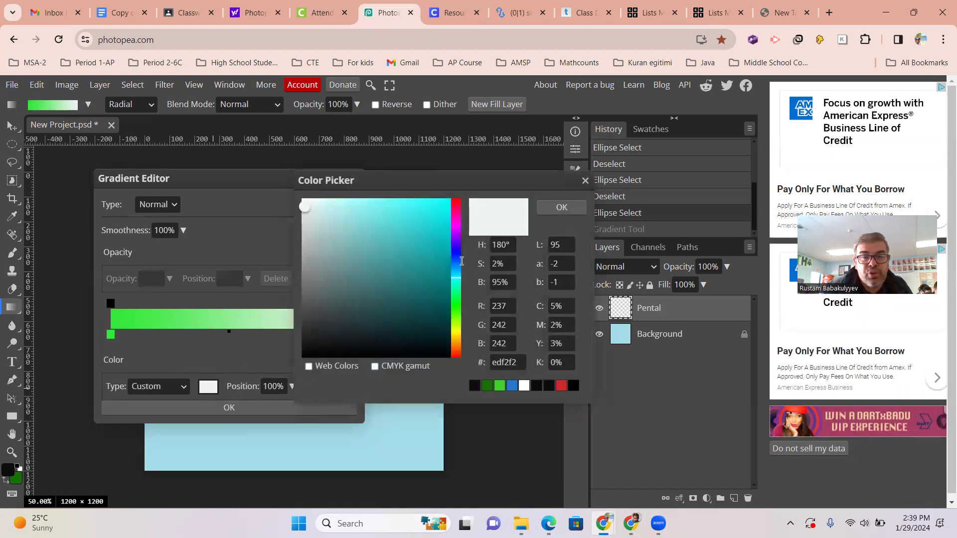
pyautogui.click(457, 227)
pyautogui.click(435, 217)
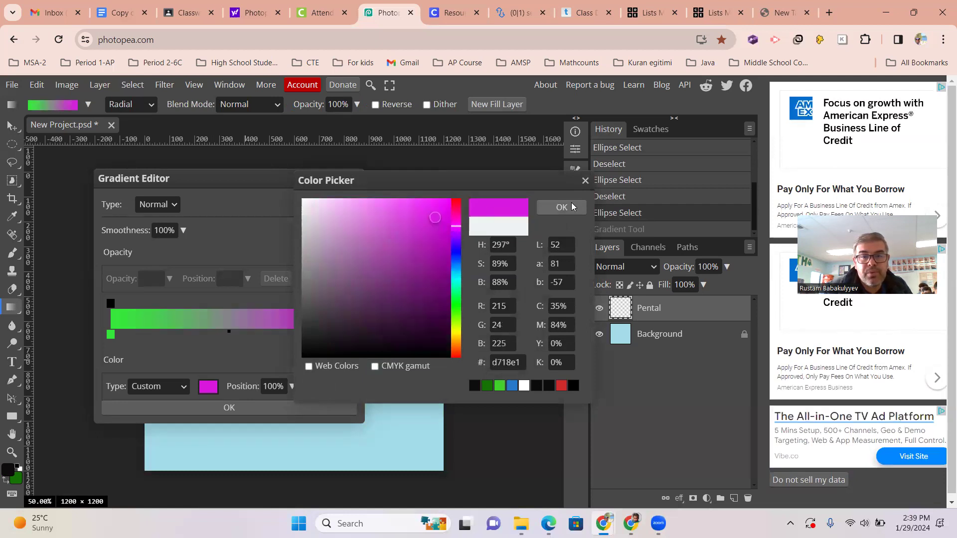
pyautogui.click(562, 206)
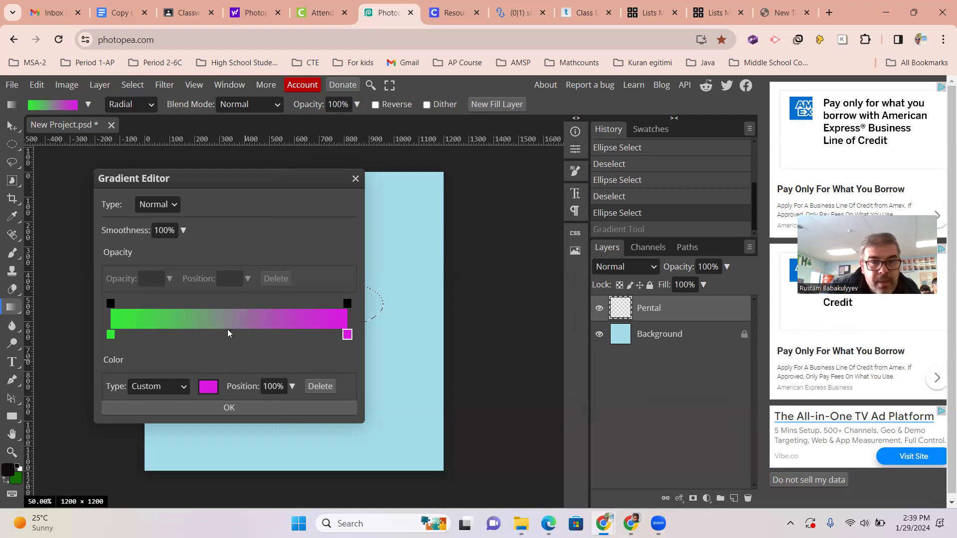
# Step: Shift the midpoint between the green and magenta stops to 68% and accept the edited gradient
pyautogui.moveTo(228, 329)
pyautogui.mouseDown()
pyautogui.moveTo(186, 333)
pyautogui.moveTo(296, 332)
pyautogui.mouseUp()
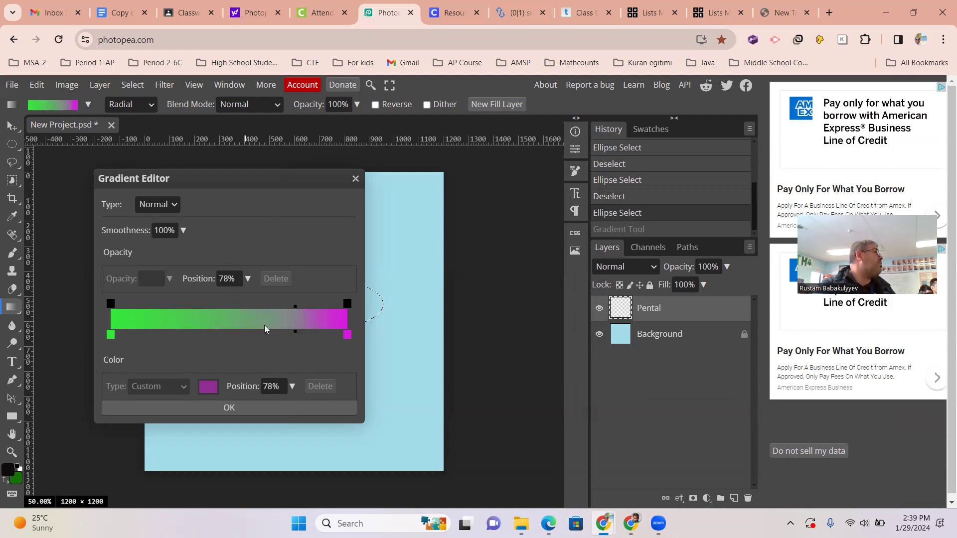
pyautogui.moveTo(167, 331); pyautogui.dragTo(157, 325)
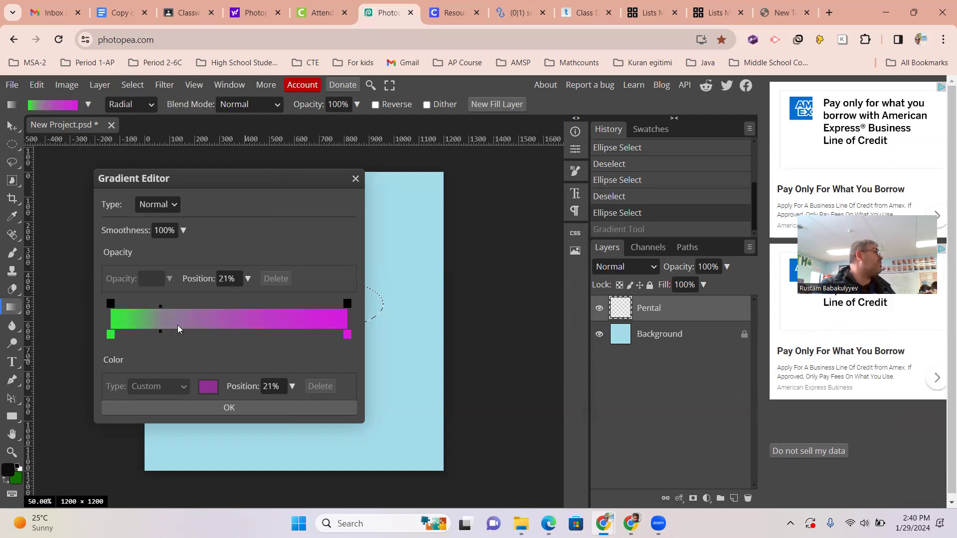
pyautogui.moveTo(249, 325); pyautogui.dragTo(272, 325)
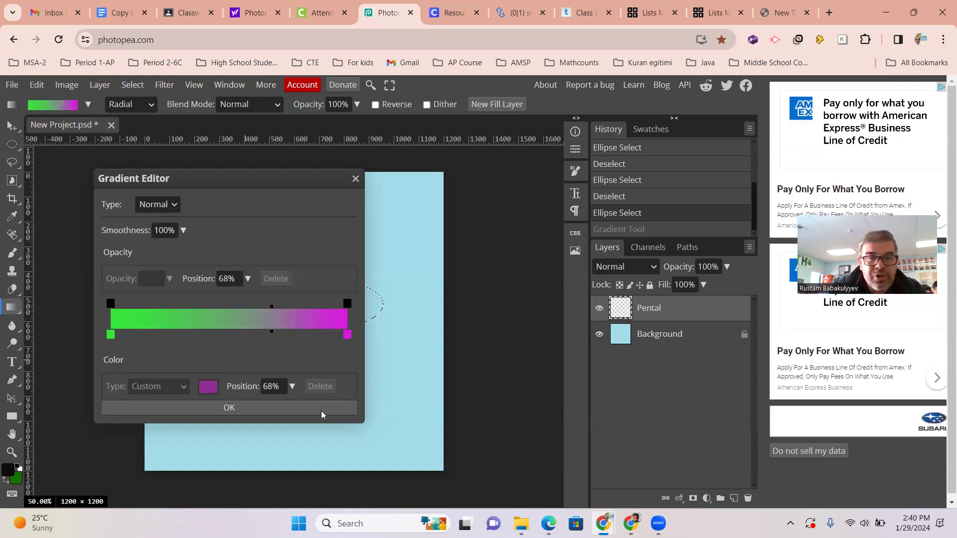
pyautogui.click(347, 412)
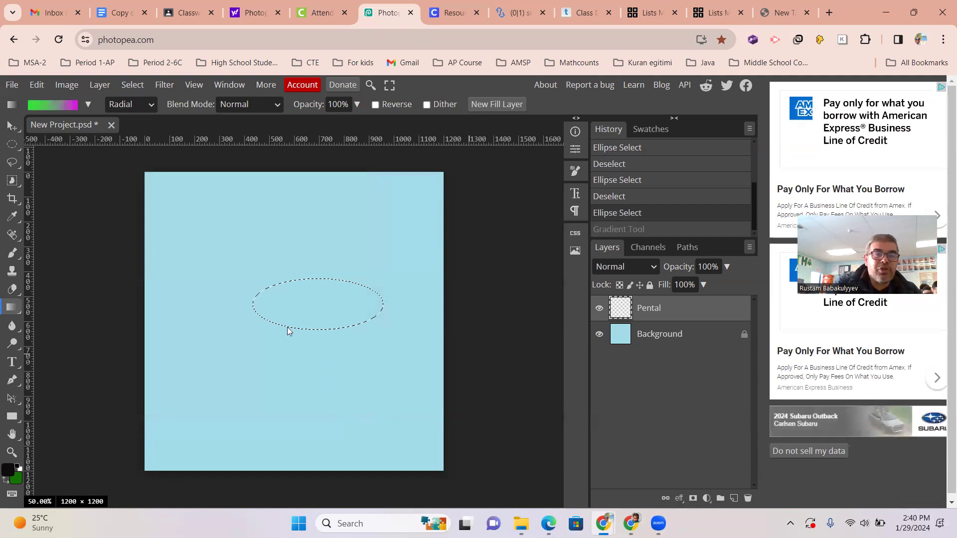
# Step: Fill the elliptical selection with the green-to-magenta radial gradient from its left end to its right end, then deselect it
pyautogui.moveTo(260, 310); pyautogui.dragTo(372, 304)
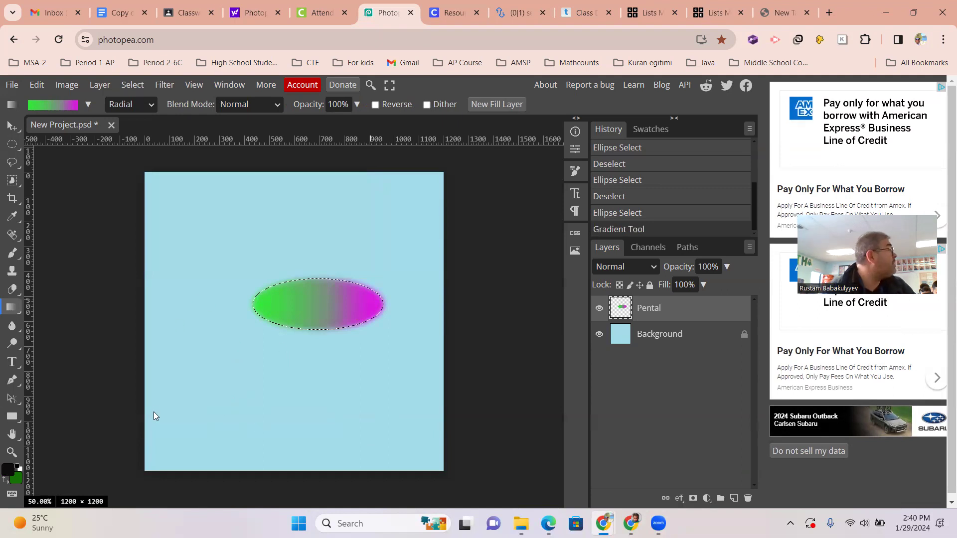
pyautogui.click(151, 106)
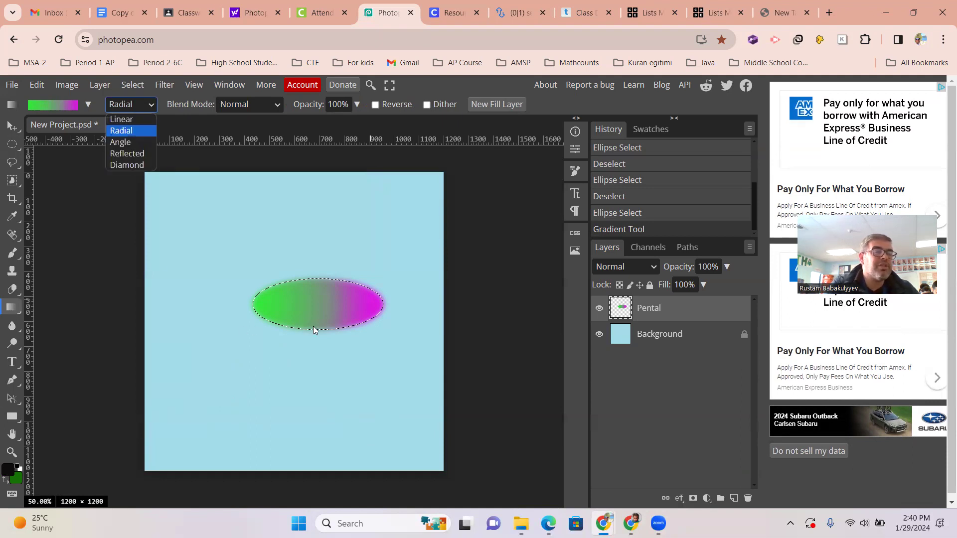
pyautogui.click(293, 383)
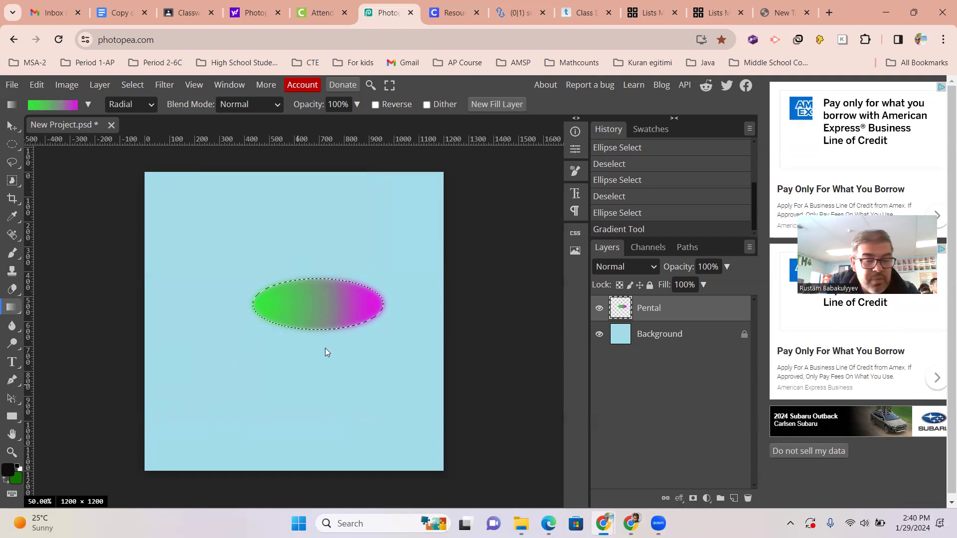
pyautogui.hotkey('ctrl', 'd')
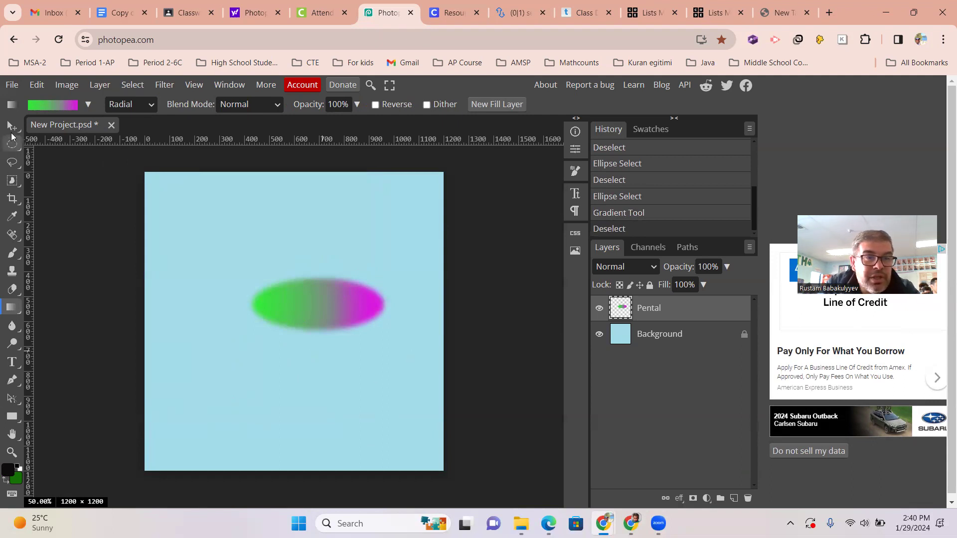
# Step: Move the gradient petal about 180 px right and 24 px down, close to the canvas's right edge
pyautogui.press('v')
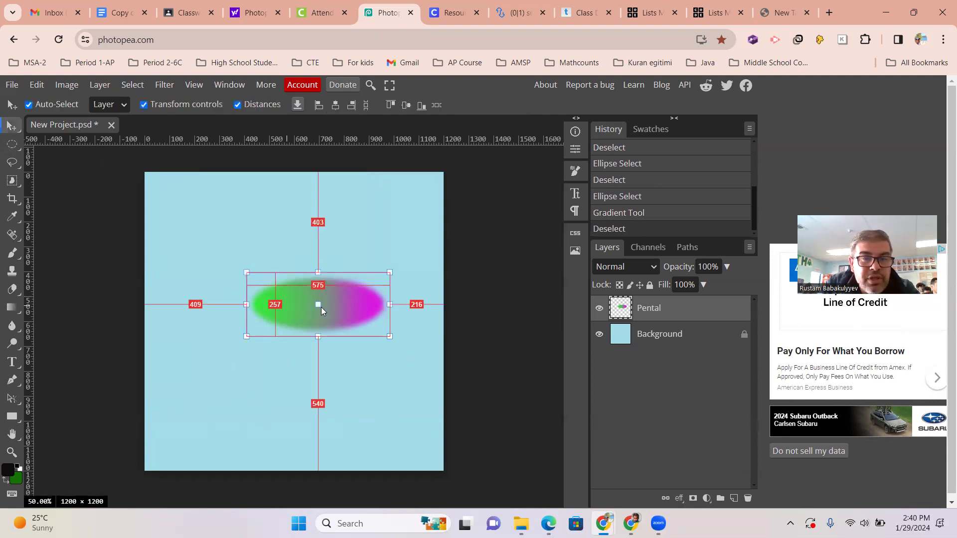
pyautogui.moveTo(335, 314); pyautogui.dragTo(381, 320)
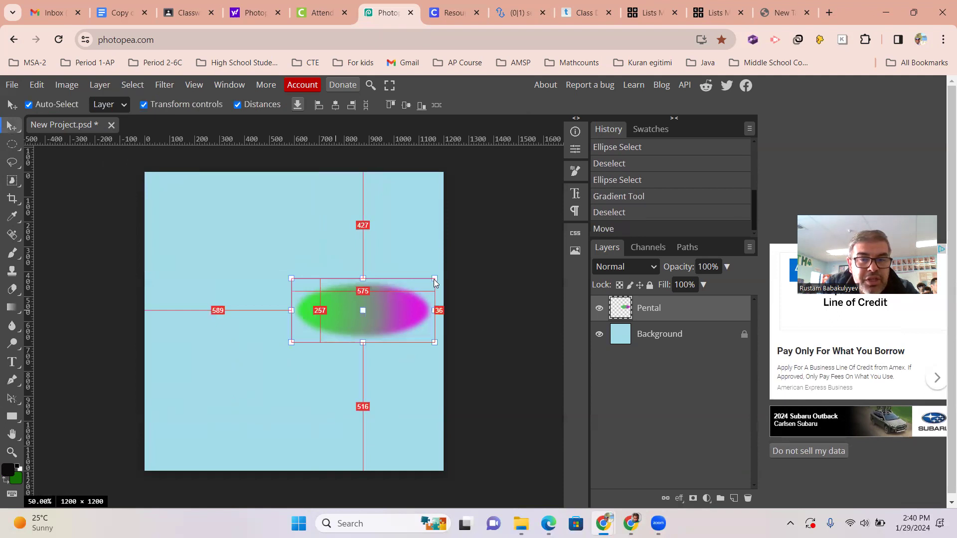
# Step: Scale the petal down to about 401 × 179 px, keeping it close to the canvas's right edge
pyautogui.moveTo(434, 282); pyautogui.dragTo(371, 317)
pyautogui.click(495, 108)
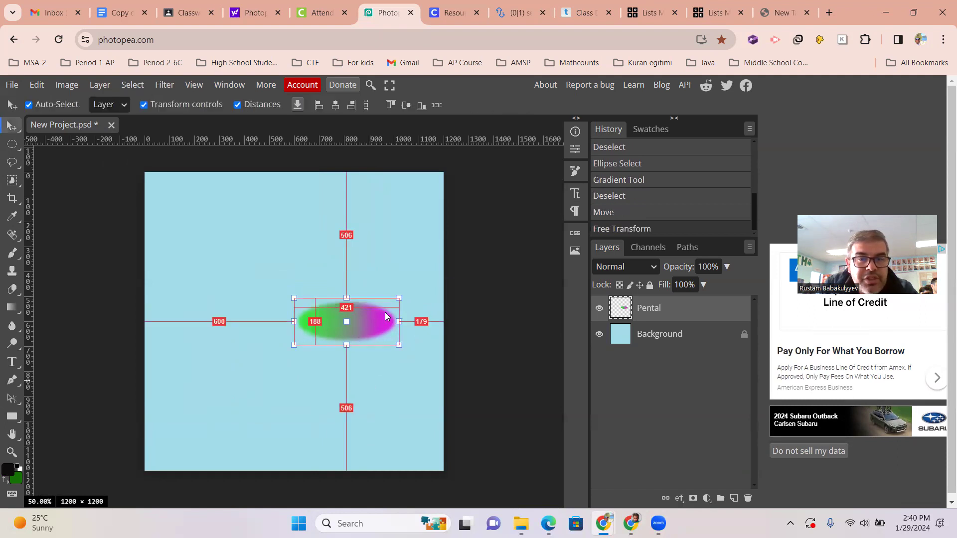
pyautogui.moveTo(368, 328); pyautogui.dragTo(408, 312)
pyautogui.moveTo(369, 329); pyautogui.dragTo(370, 327)
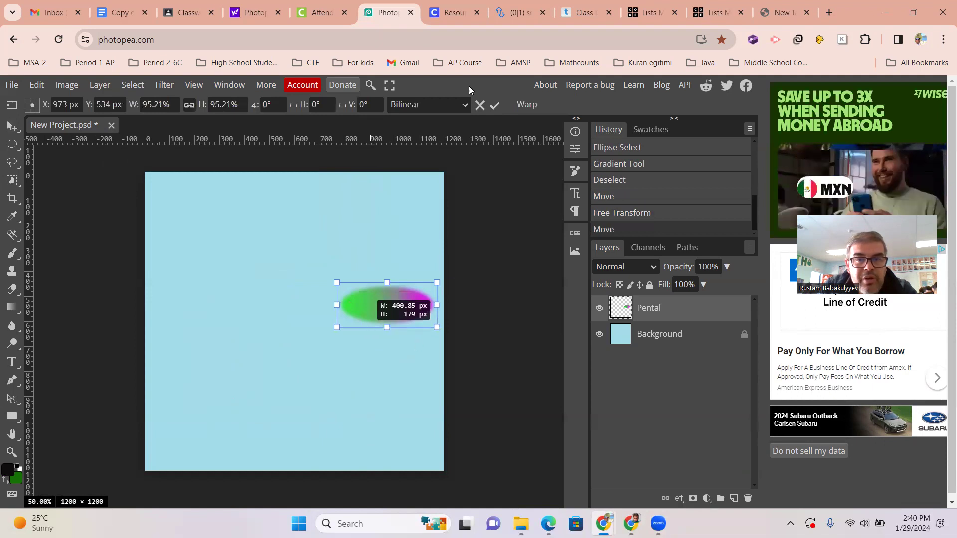
pyautogui.click(496, 106)
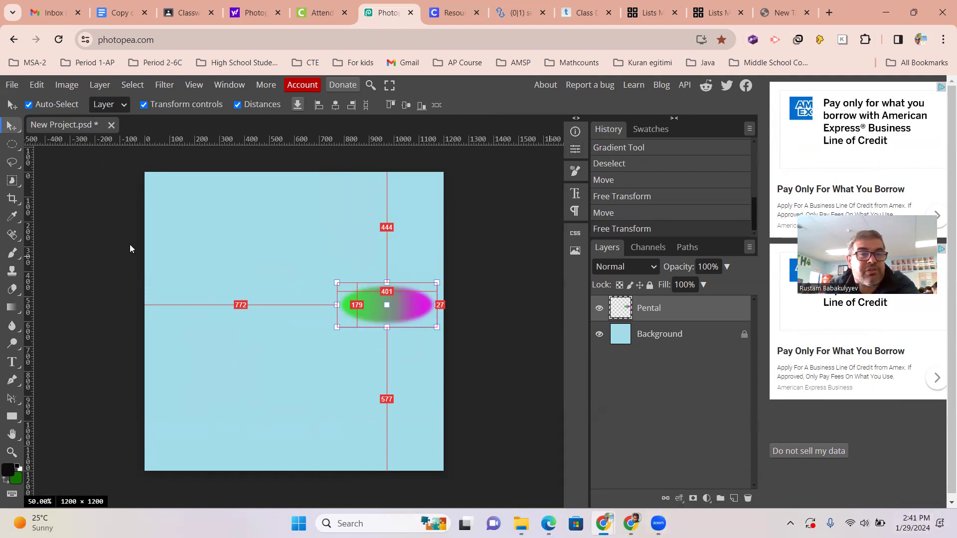
# Step: Duplicate the petal layer and move the copy to the left half of the canvas, about 256 px from its left edge
pyautogui.rightClick(649, 315)
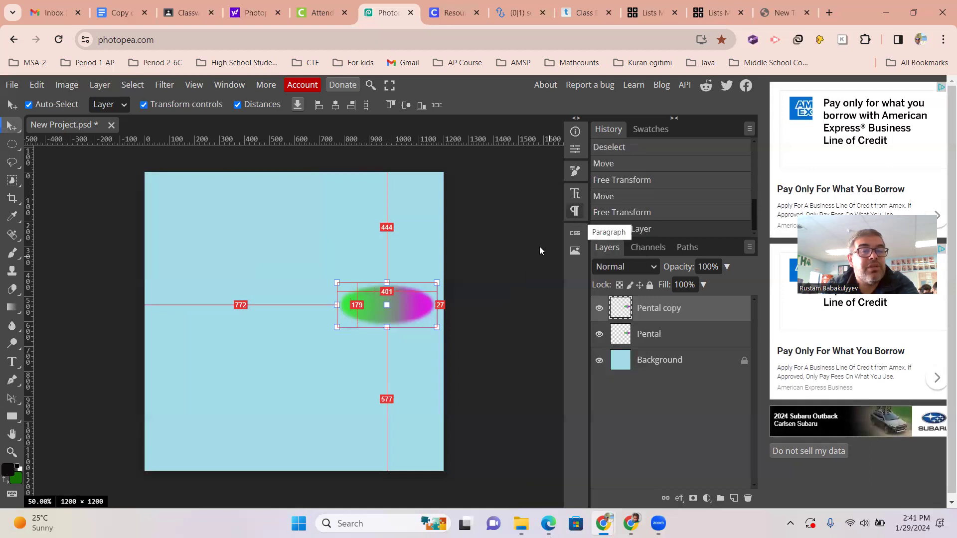
pyautogui.moveTo(410, 301); pyautogui.dragTo(249, 301)
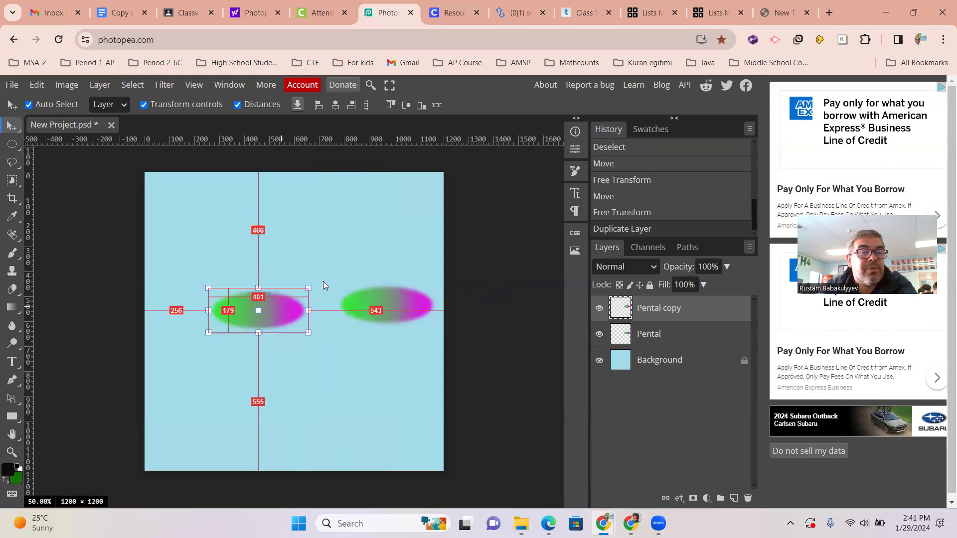
pyautogui.moveTo(319, 328); pyautogui.dragTo(217, 310)
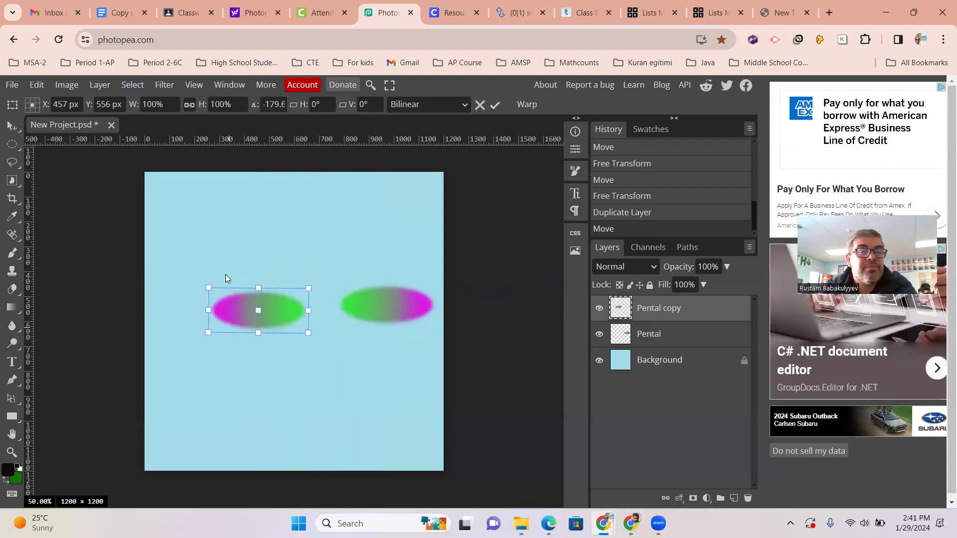
pyautogui.moveTo(268, 365); pyautogui.dragTo(313, 320)
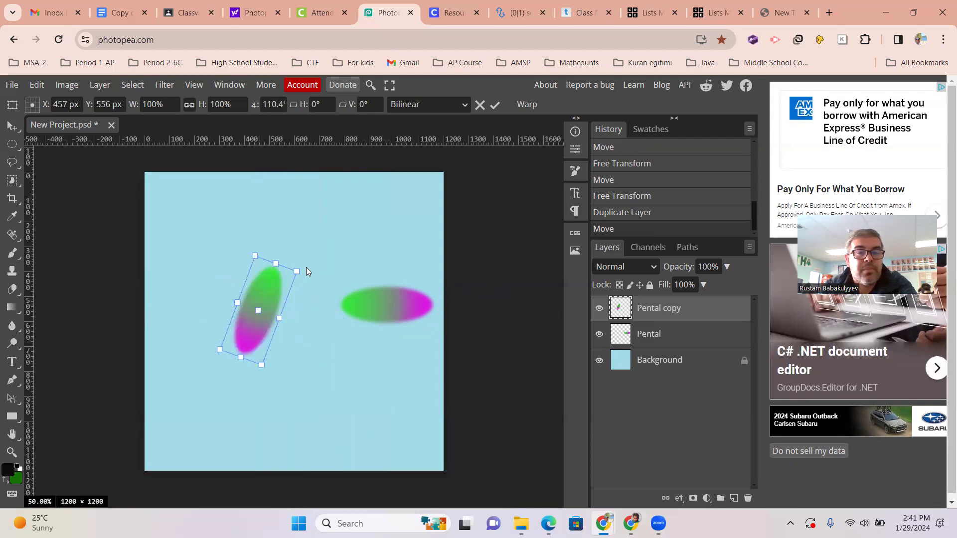
pyautogui.moveTo(306, 272)
pyautogui.mouseDown()
pyautogui.moveTo(244, 257)
pyautogui.moveTo(304, 283)
pyautogui.mouseUp()
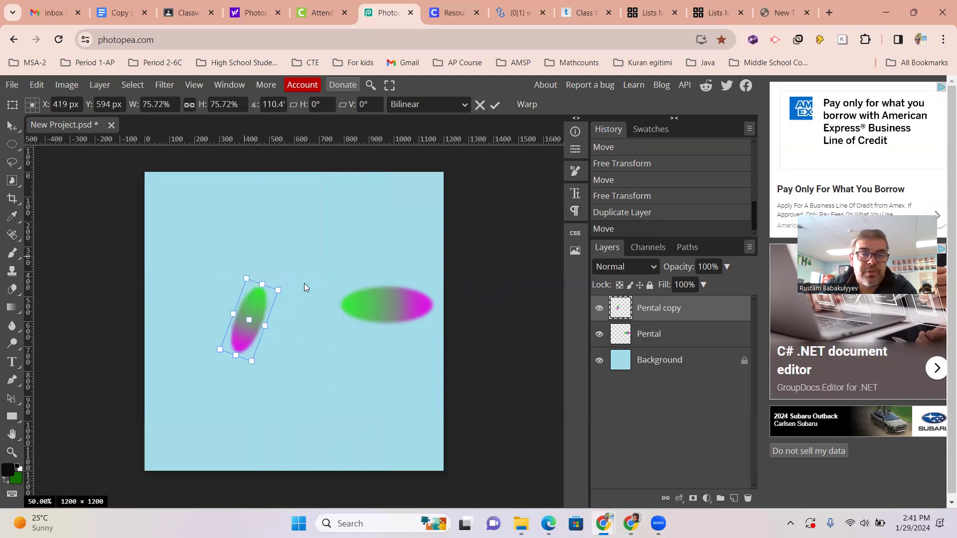
pyautogui.press('Escape')
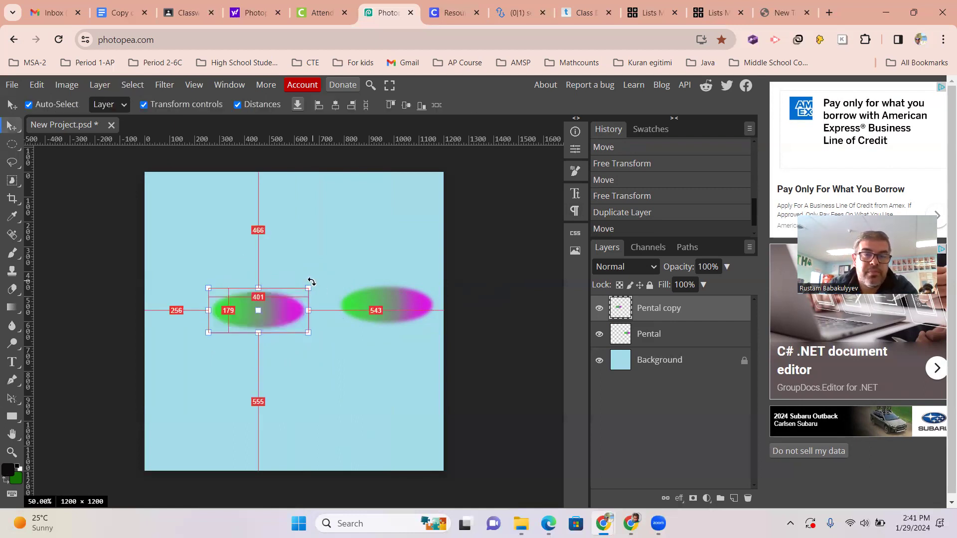
# Step: Rotate the petal copy to about 179.4° so that its green end faces the original petal, and apply the transform
pyautogui.moveTo(285, 249); pyautogui.dragTo(192, 237)
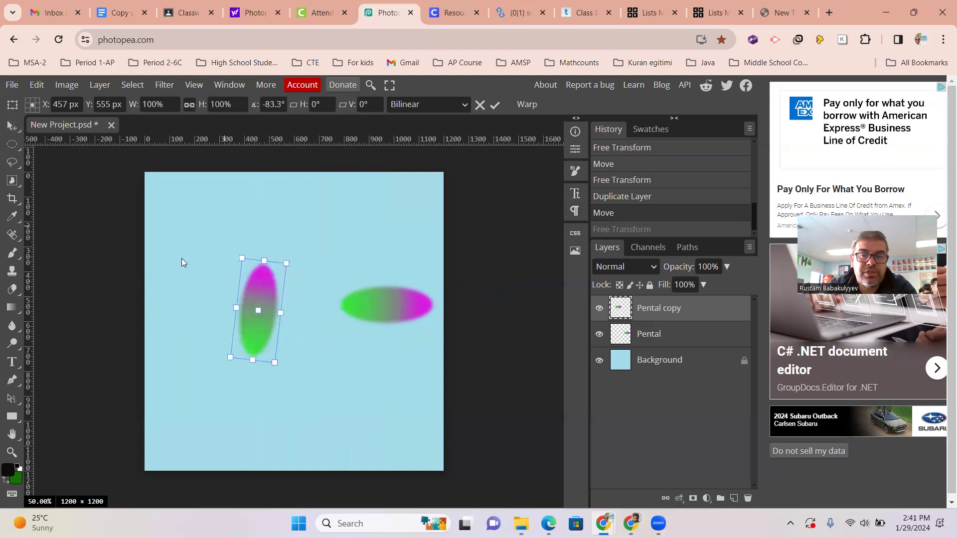
pyautogui.moveTo(154, 274); pyautogui.dragTo(170, 360)
pyautogui.click(495, 106)
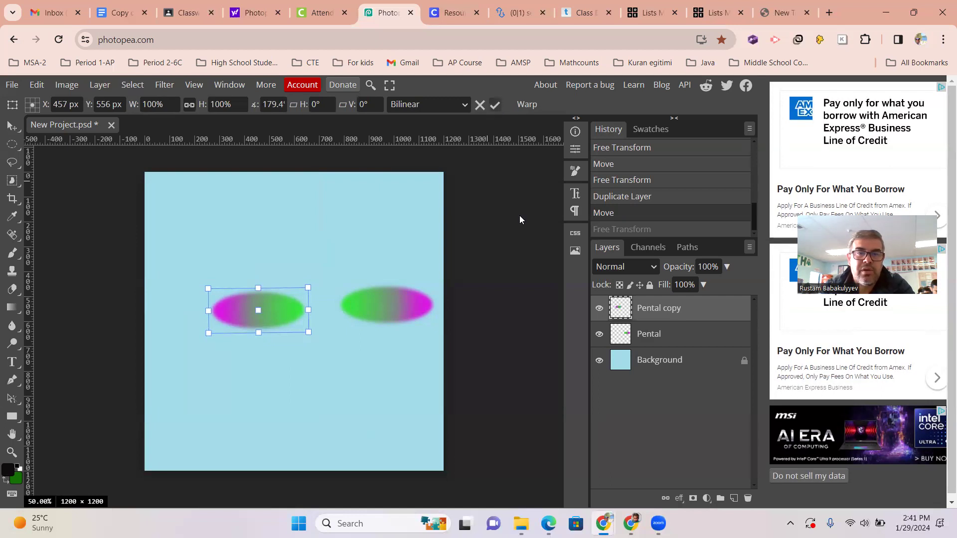
# Step: Move the original petal slightly down so that it is level with the rotated copy, and clear the layer selection
pyautogui.click(388, 325)
pyautogui.moveTo(385, 311); pyautogui.dragTo(371, 318)
pyautogui.click(500, 319)
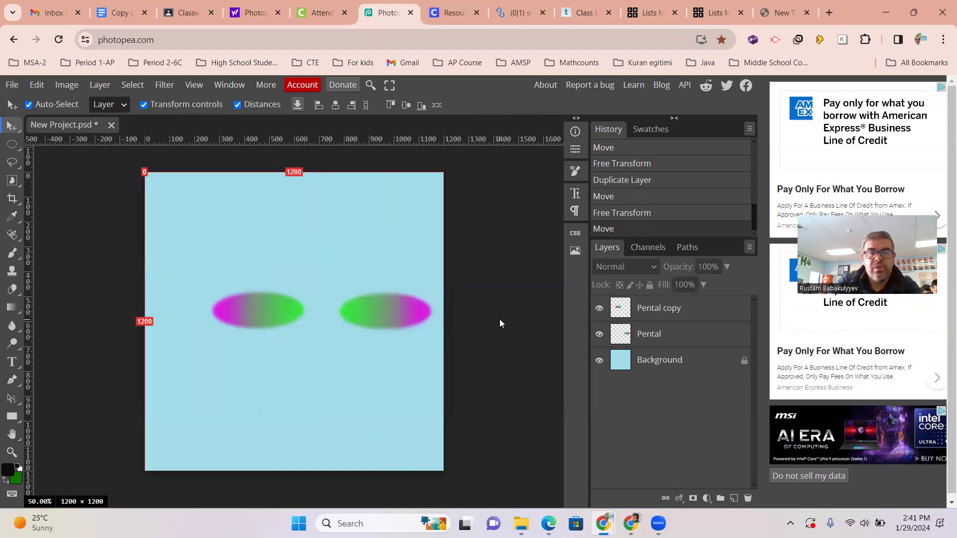
# Step: Duplicate the rotated petal's layer and move the new copy up above the two horizontal petals
pyautogui.rightClick(653, 313)
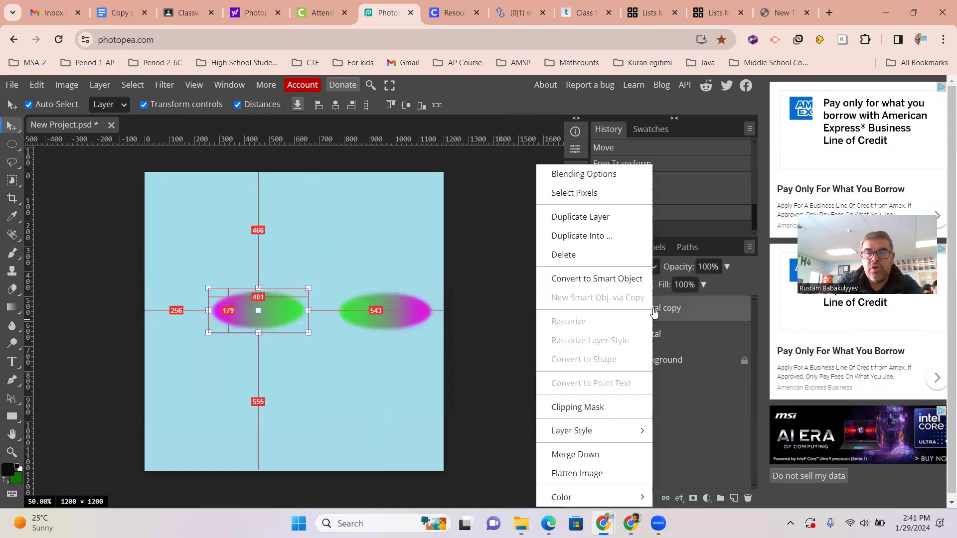
pyautogui.click(578, 217)
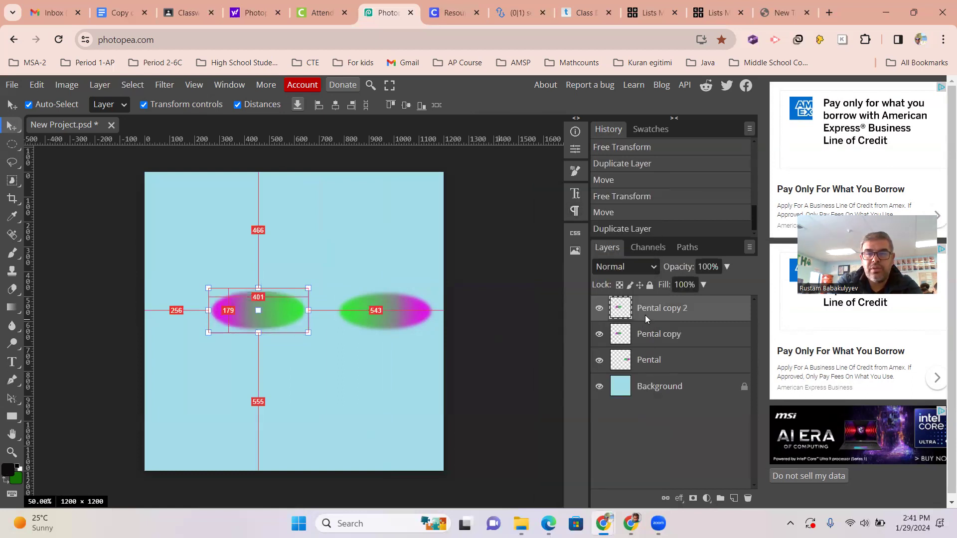
pyautogui.moveTo(237, 311); pyautogui.dragTo(294, 235)
pyautogui.moveTo(363, 256); pyautogui.dragTo(346, 266)
pyautogui.press('Escape')
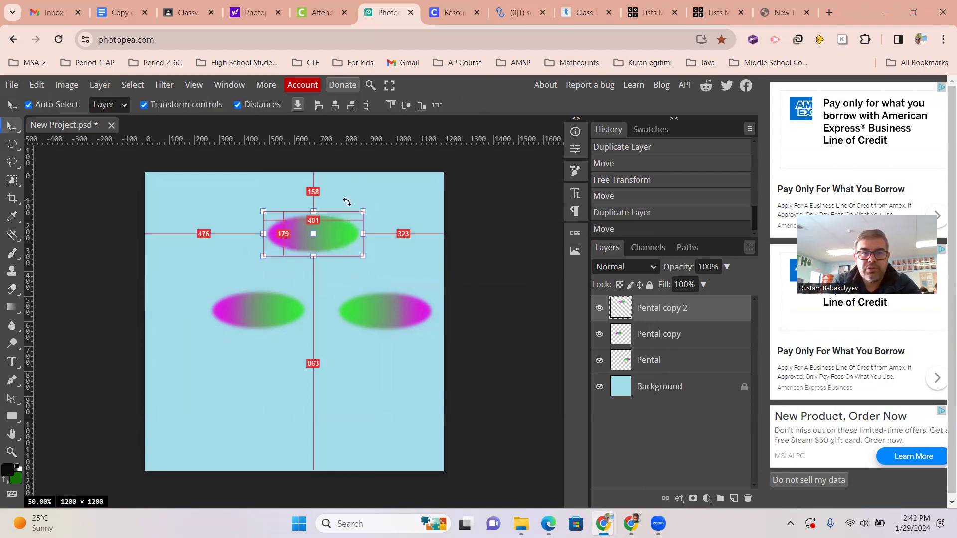
# Step: Rotate the upper petal copy to 89.8° with its green end down, centered above the gap at about X 726, Y 289 px
pyautogui.moveTo(377, 203); pyautogui.dragTo(334, 261)
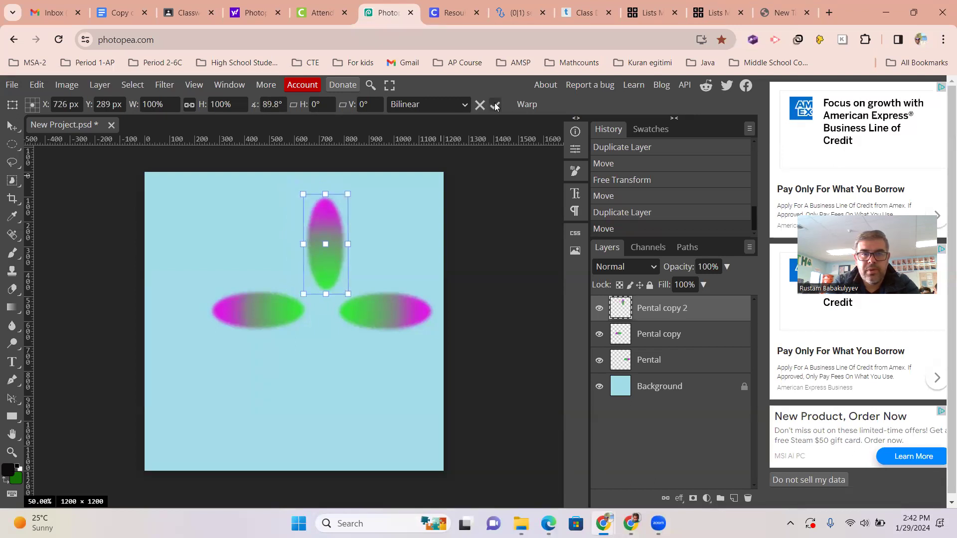
pyautogui.click(223, 408)
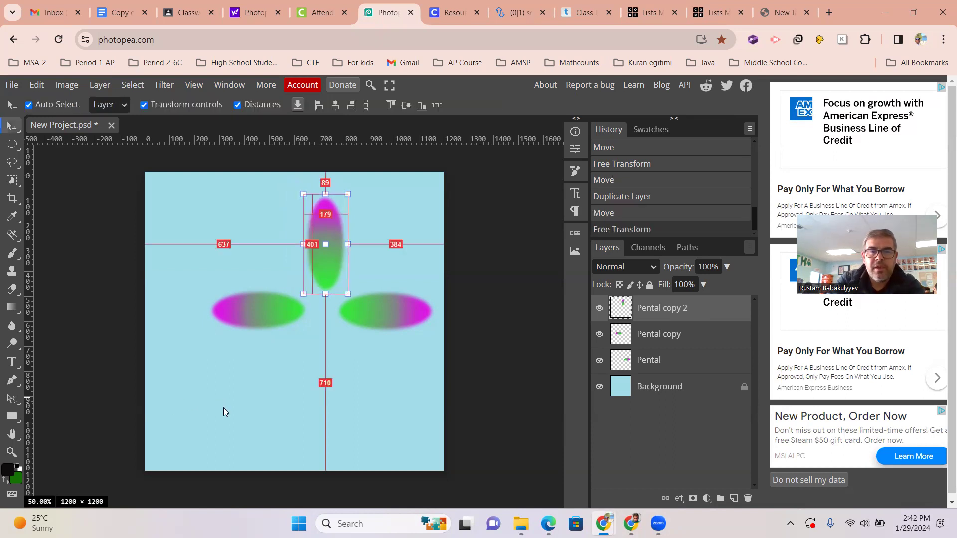
pyautogui.click(223, 408)
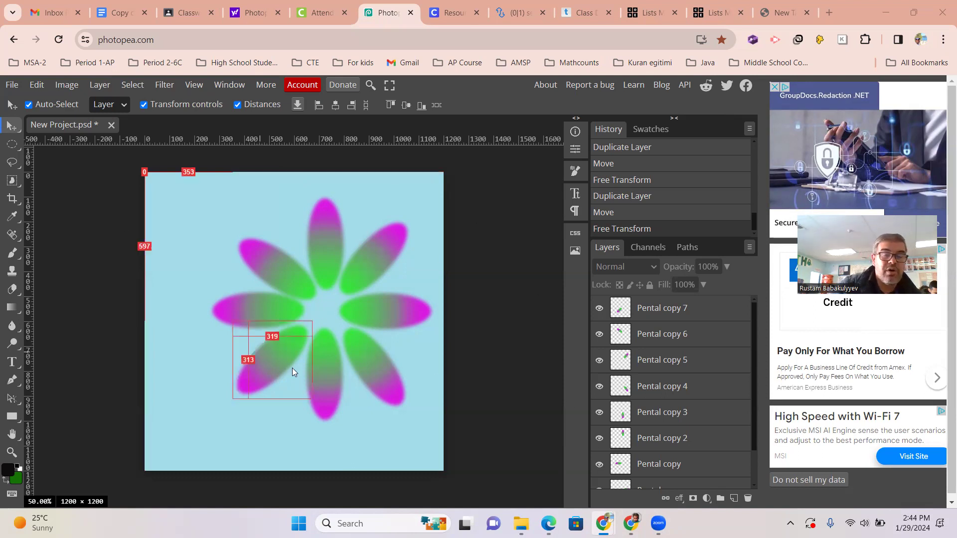
# Step: Add a new layer and draw a circular selection over the flower's center, covering the inner tips of the petals
pyautogui.click(734, 498)
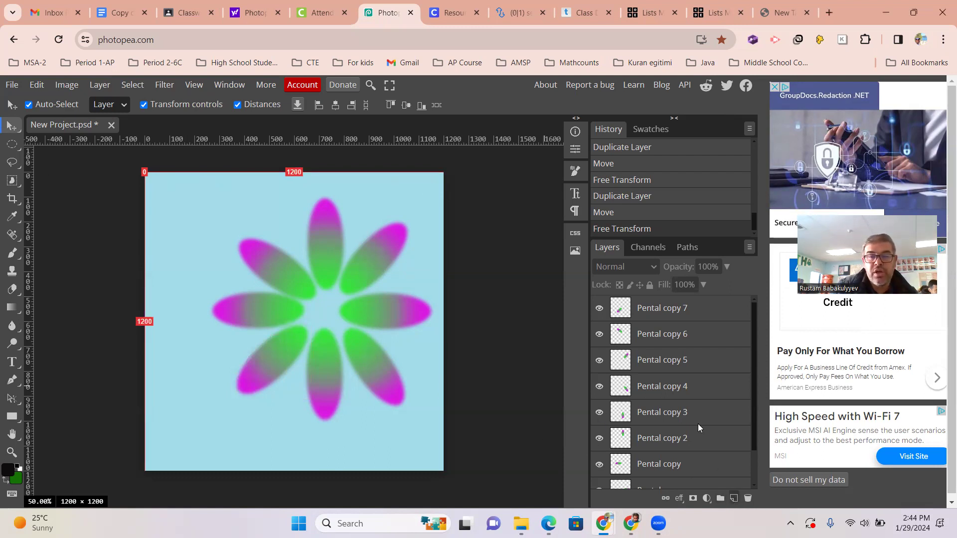
pyautogui.click(10, 144)
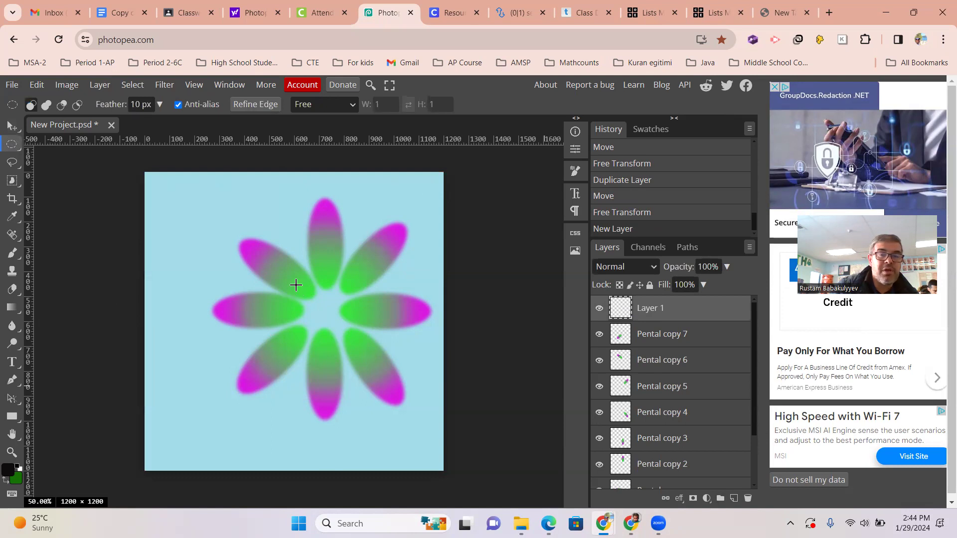
pyautogui.moveTo(294, 285); pyautogui.dragTo(360, 348)
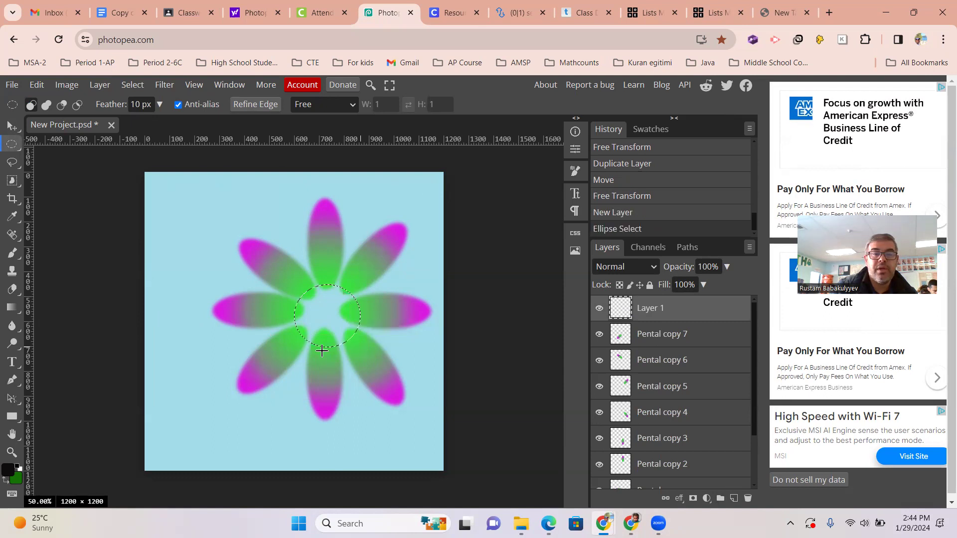
# Step: Try filling the circular selection with the green-to-magenta radial gradient from its center outward, and undo the fill
pyautogui.click(12, 308)
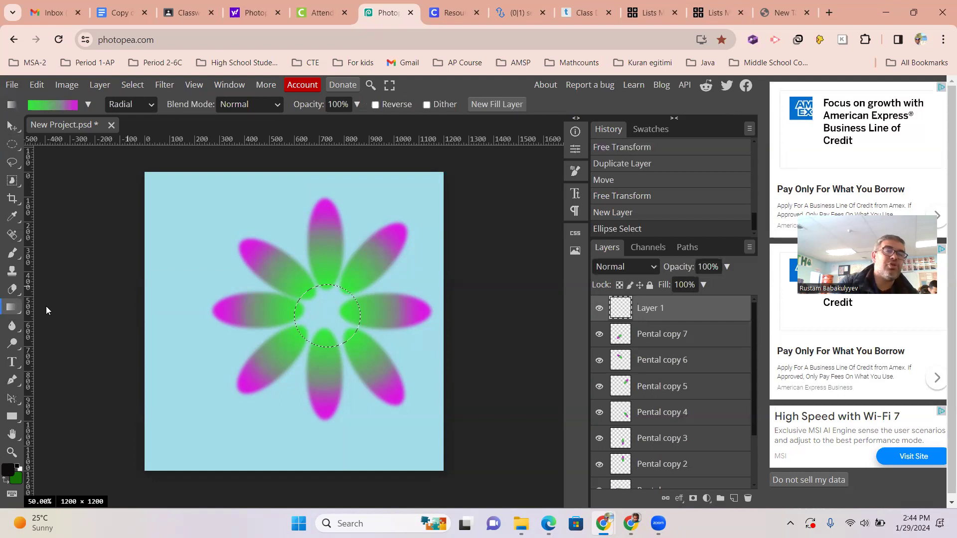
pyautogui.click(116, 105)
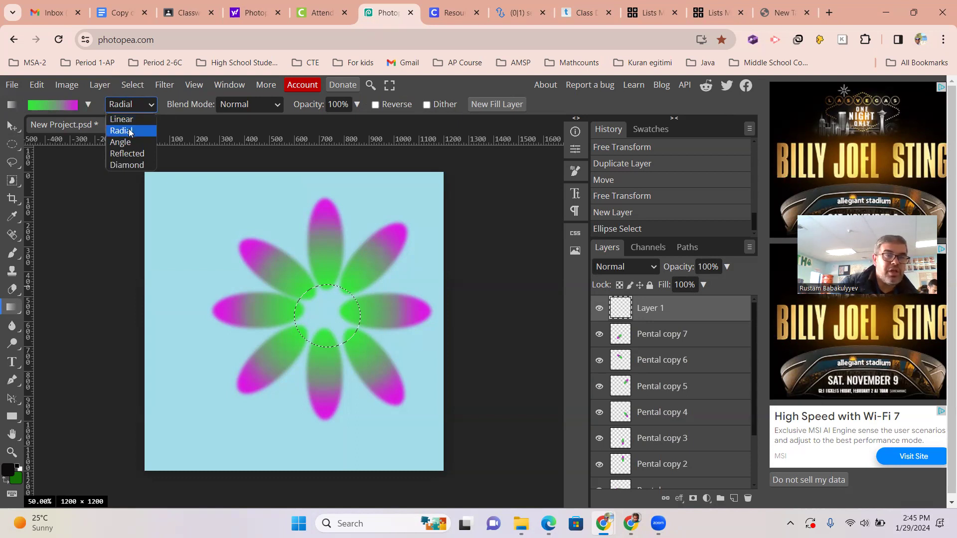
pyautogui.click(231, 307)
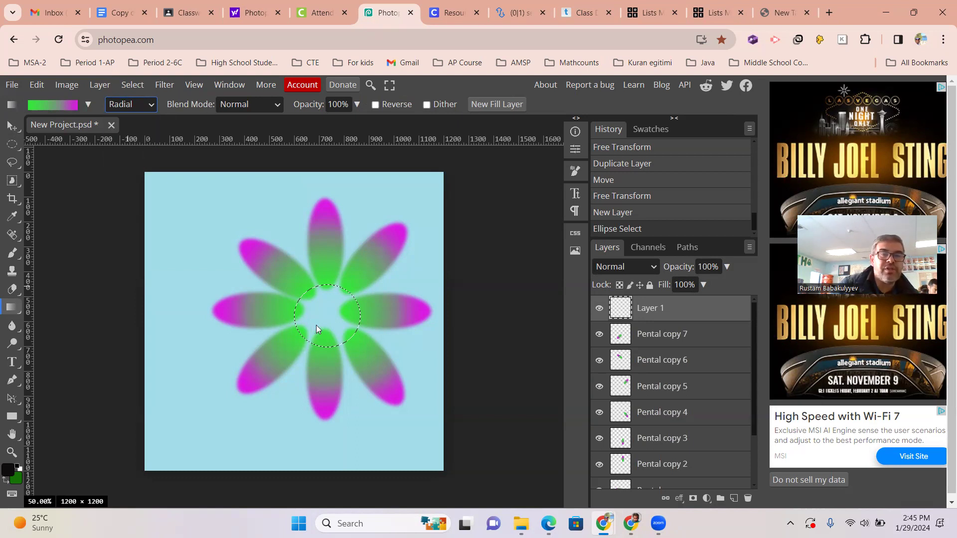
pyautogui.moveTo(331, 315)
pyautogui.mouseDown()
pyautogui.moveTo(342, 315)
pyautogui.moveTo(337, 333)
pyautogui.mouseUp()
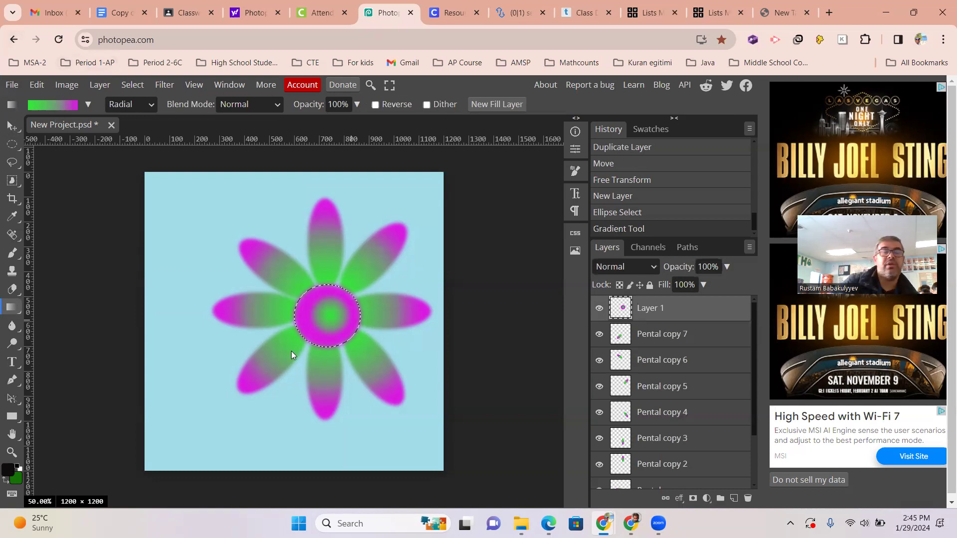
pyautogui.hotkey('ctrl', 'z')
# Step: Open the gradient for editing and set its start color stop to near-black
pyautogui.click(55, 105)
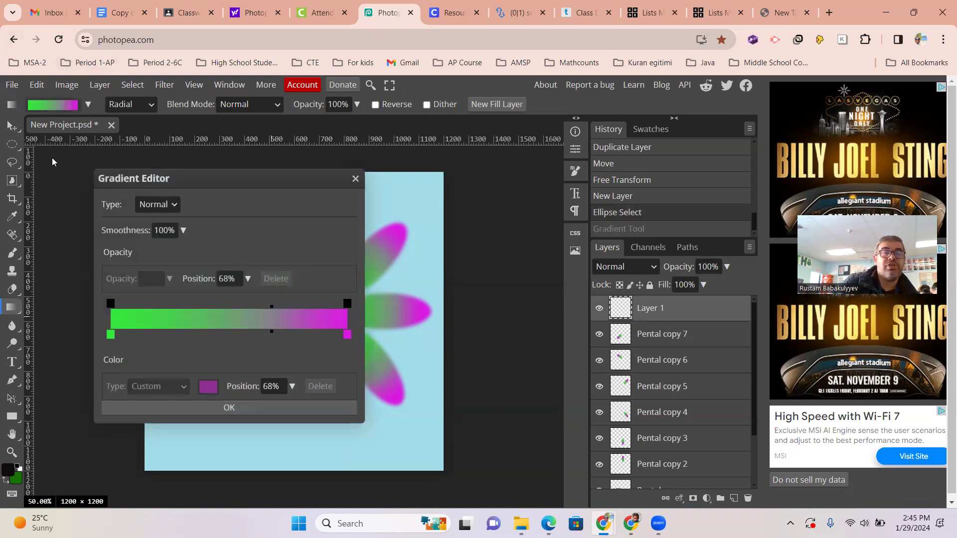
pyautogui.click(111, 335)
pyautogui.click(205, 388)
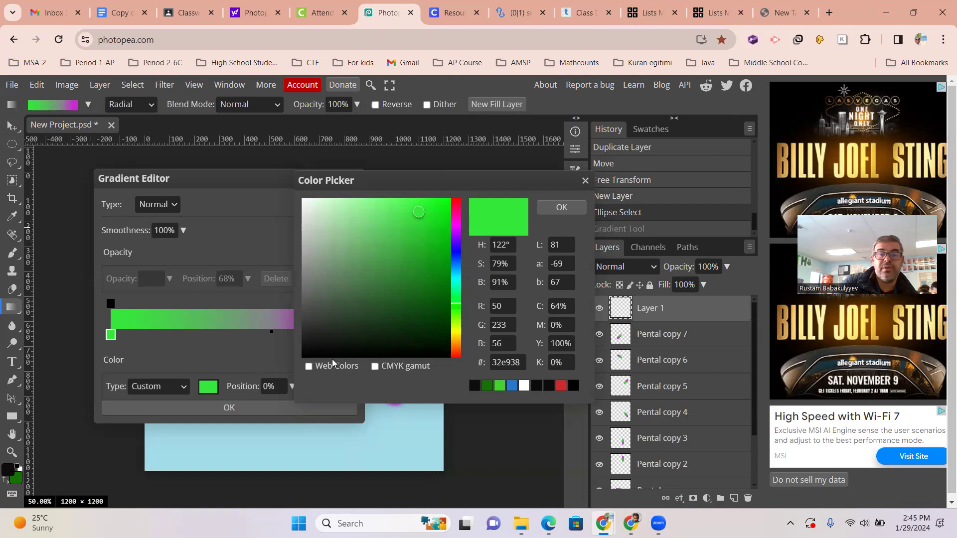
pyautogui.click(335, 347)
pyautogui.click(562, 208)
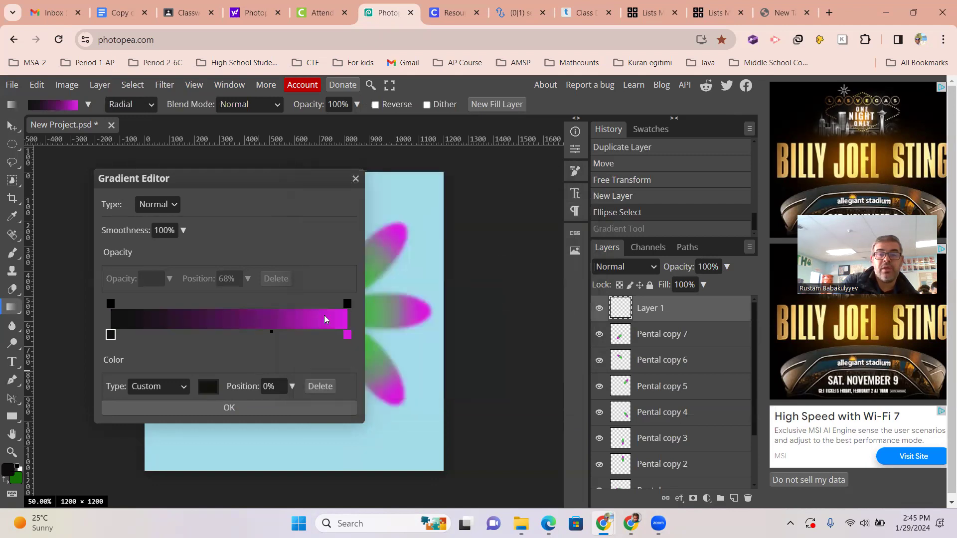
# Step: Set the gradient's end color stop to pale lilac e2d5e3 and accept the edited gradient
pyautogui.click(348, 335)
pyautogui.click(208, 396)
pyautogui.click(311, 216)
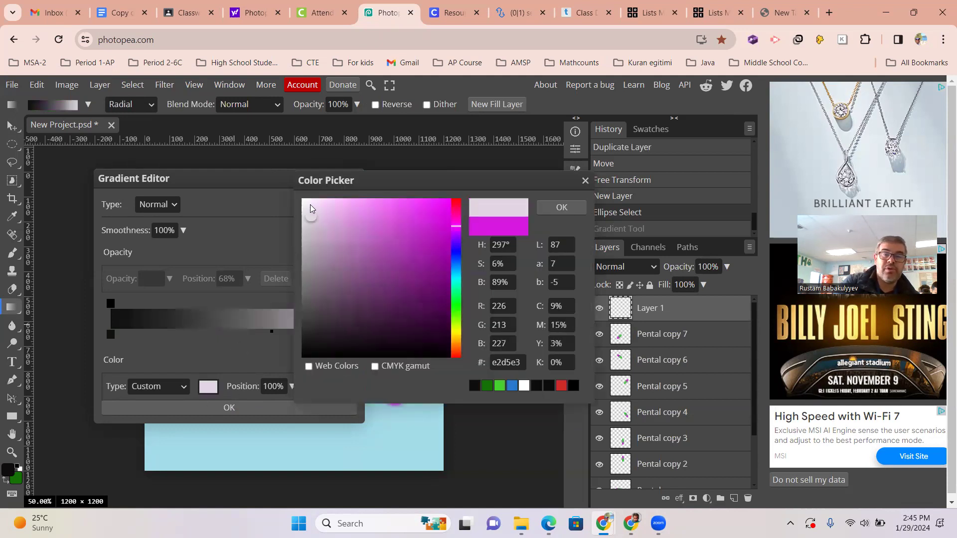
pyautogui.click(555, 206)
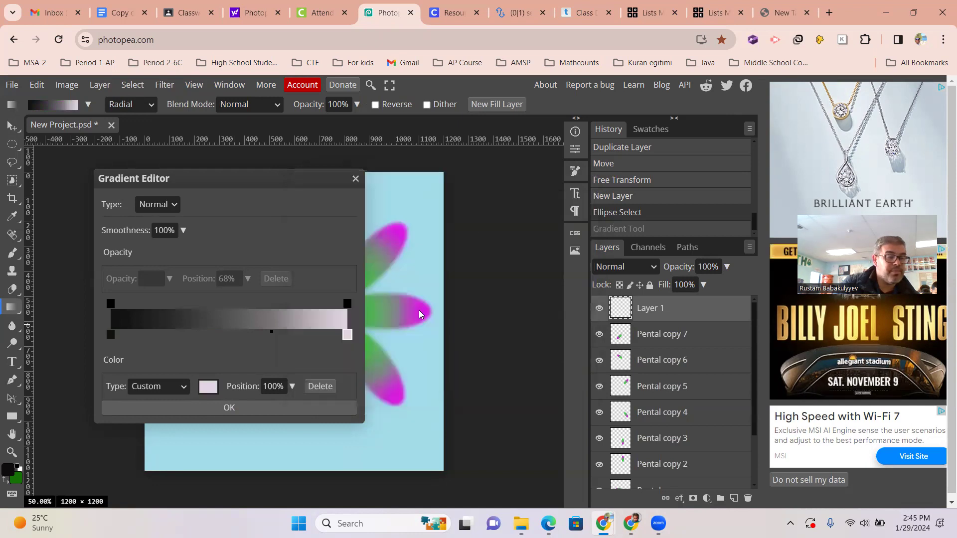
pyautogui.click(248, 407)
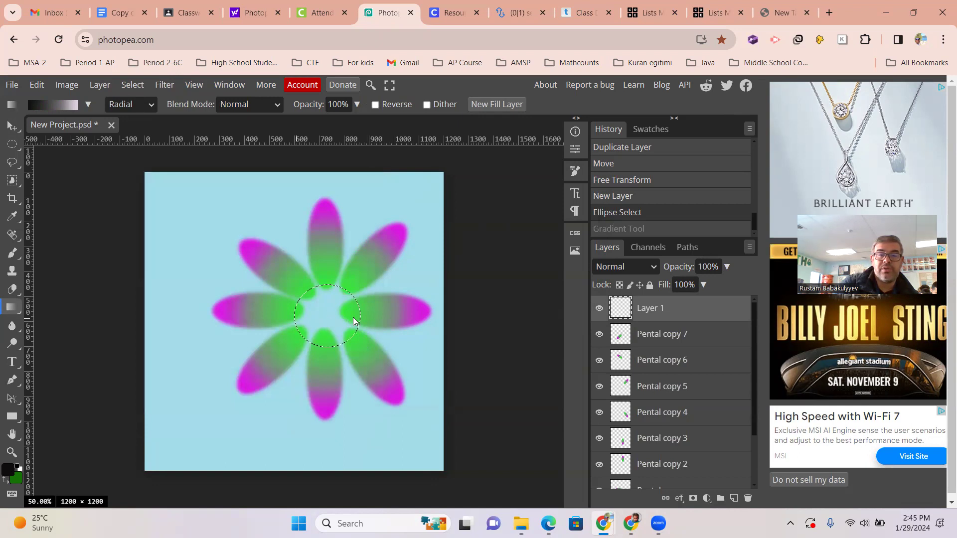
# Step: Fill the circular selection with the near-black-to-lilac radial gradient from its top edge to its bottom edge, and deselect it
pyautogui.moveTo(294, 319); pyautogui.dragTo(352, 317)
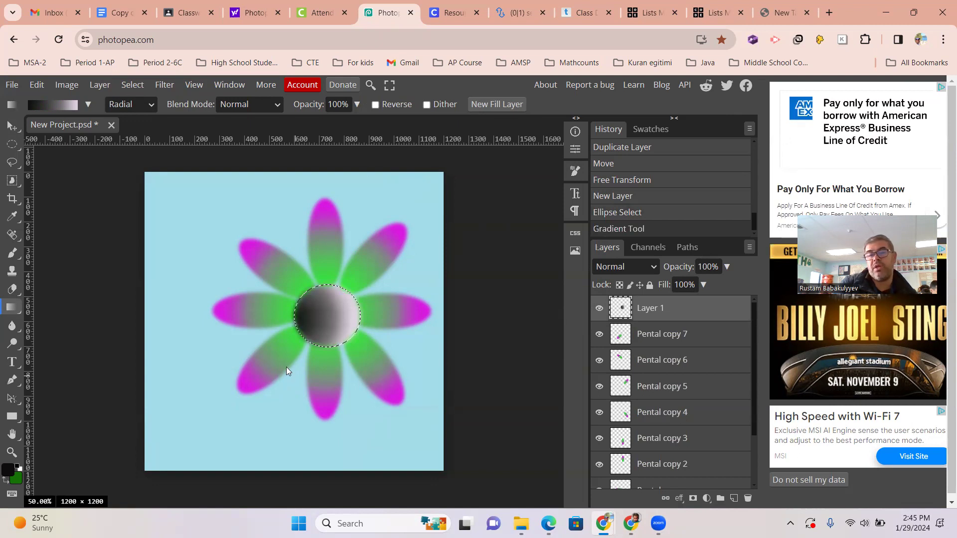
pyautogui.moveTo(329, 319)
pyautogui.mouseDown()
pyautogui.moveTo(355, 313)
pyautogui.moveTo(346, 344)
pyautogui.moveTo(334, 327)
pyautogui.moveTo(316, 325)
pyautogui.mouseUp()
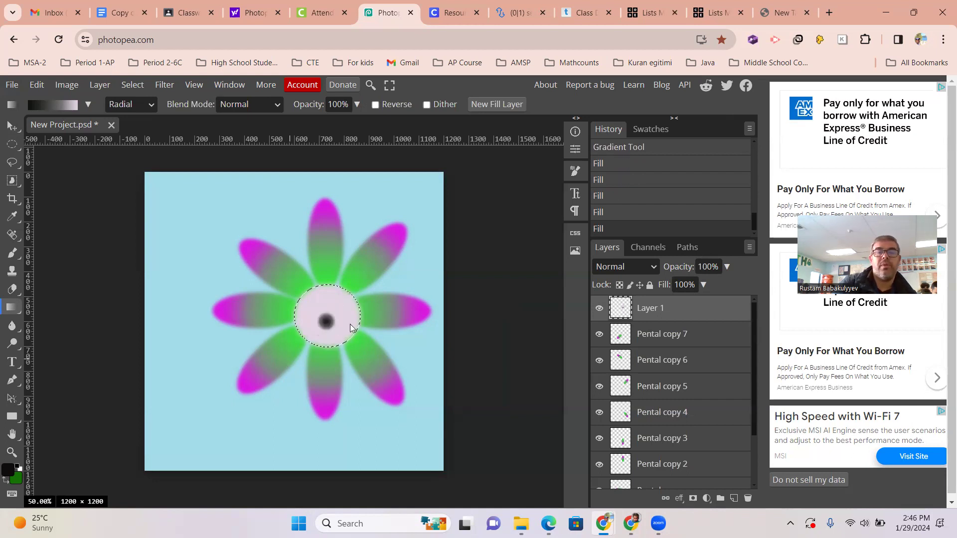
pyautogui.moveTo(318, 290); pyautogui.dragTo(328, 351)
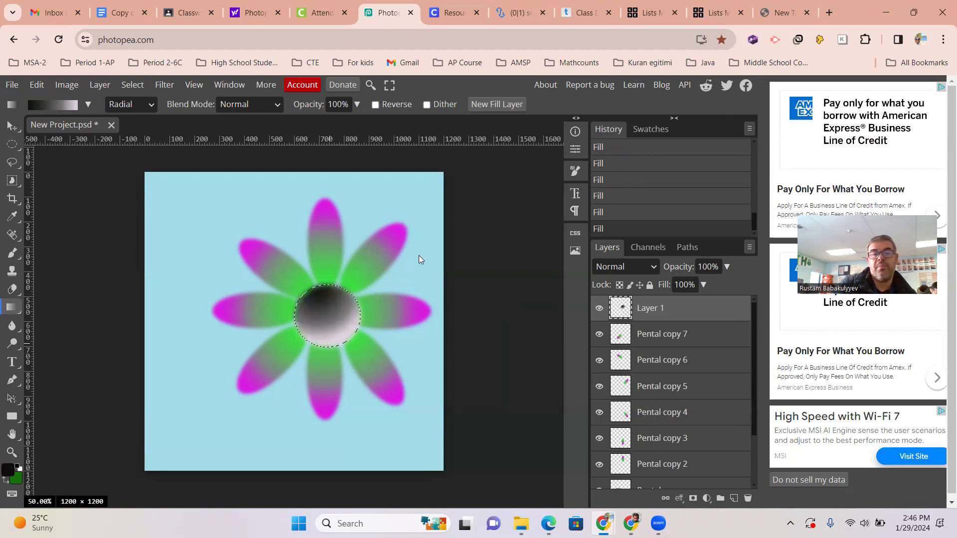
pyautogui.hotkey('ctrl', 'd')
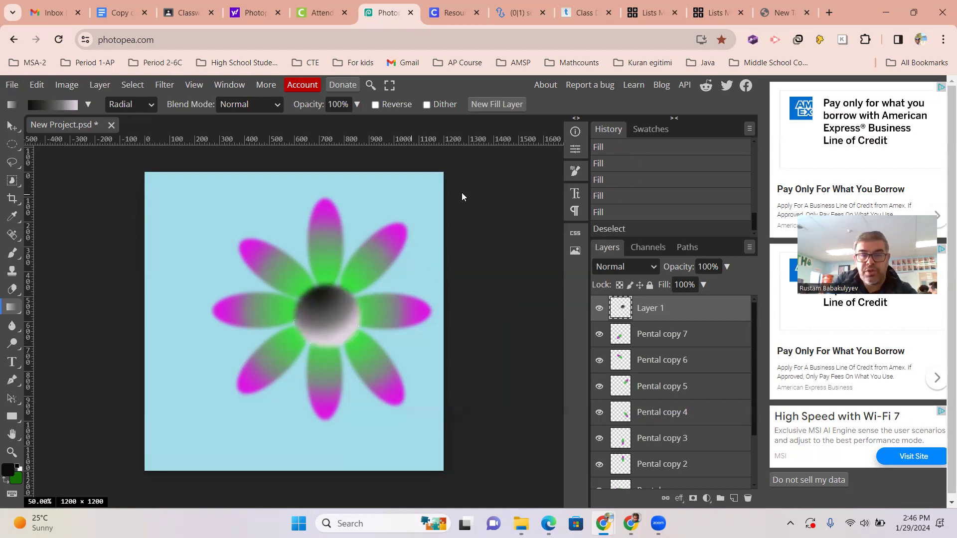
# Step: Add a new empty layer above the flower's gradient center layer
pyautogui.scroll(-2, 325, 321)
pyautogui.scroll(2, 325, 322)
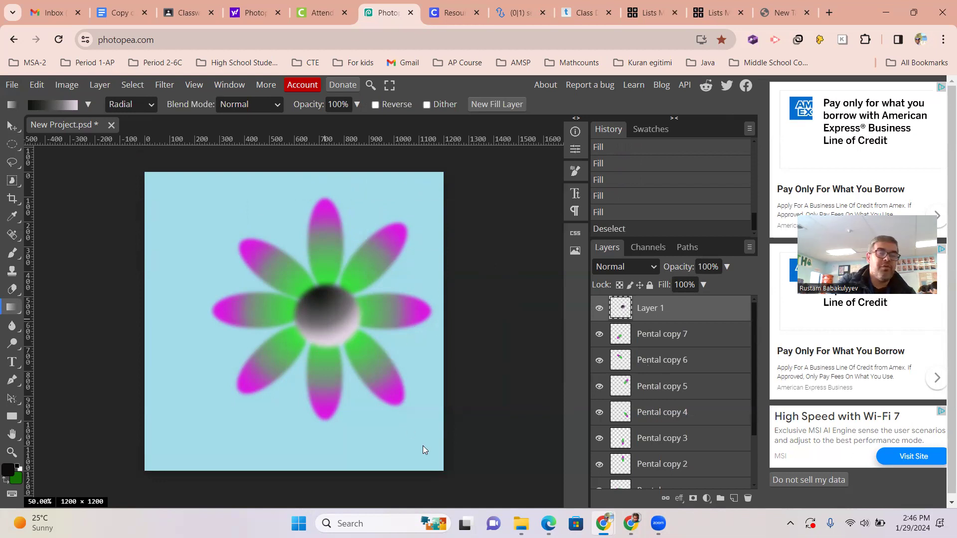
pyautogui.click(735, 497)
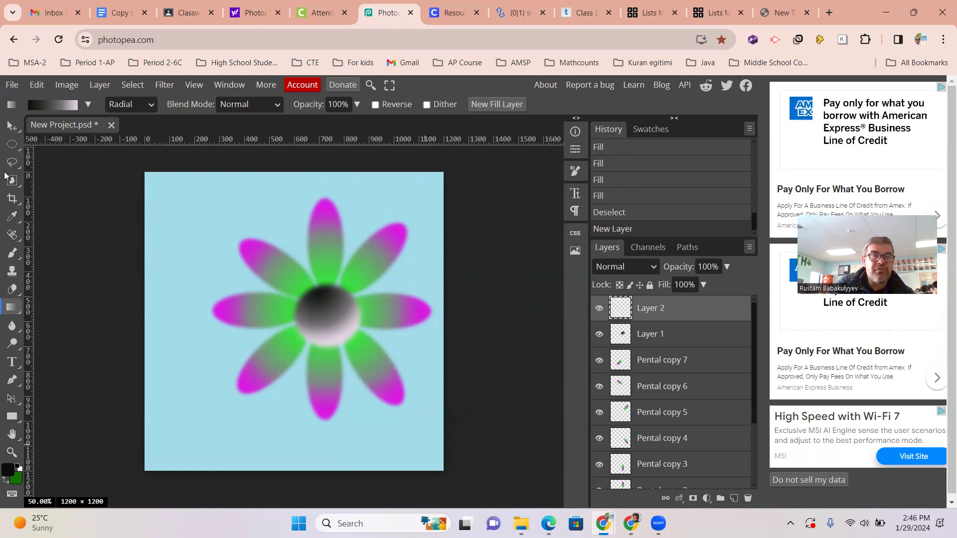
# Step: Try freehand Lasso selections along the flower's left side and from the upper-left petal into the center, deselecting each one
pyautogui.click(9, 148)
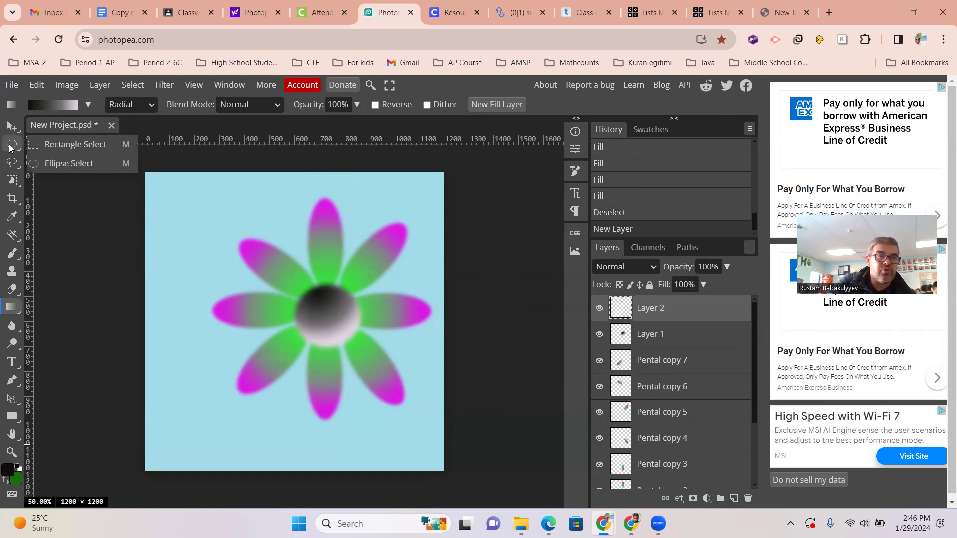
pyautogui.click(13, 163)
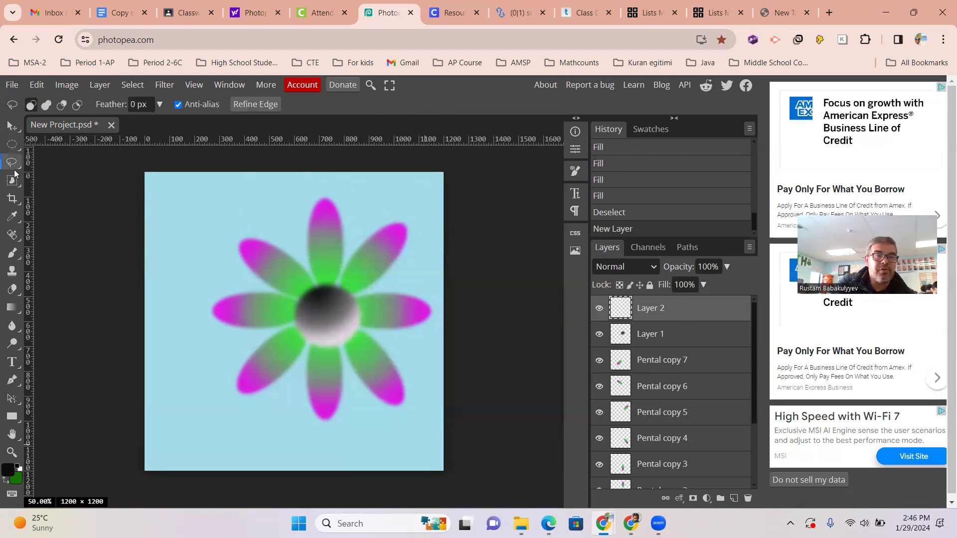
pyautogui.click(60, 166)
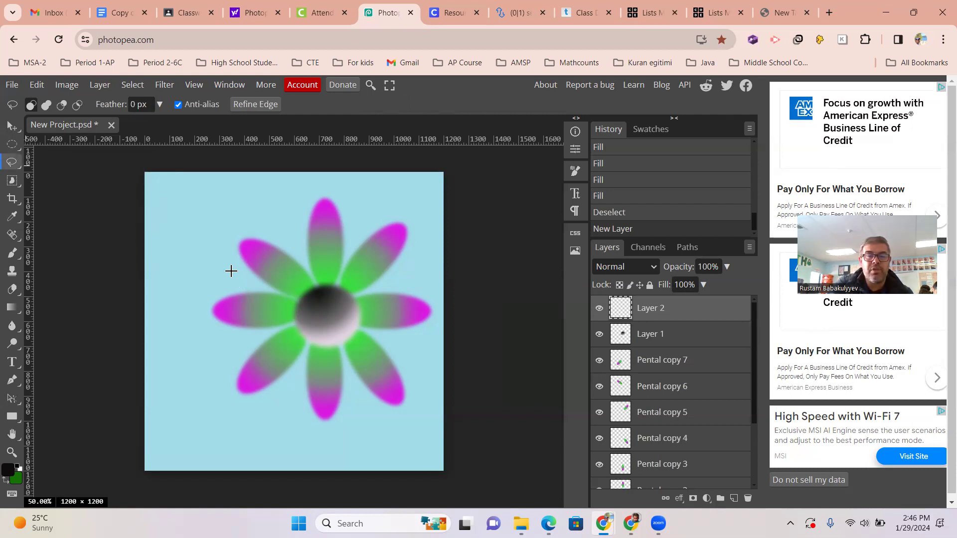
pyautogui.moveTo(224, 253)
pyautogui.mouseDown()
pyautogui.moveTo(226, 267)
pyautogui.moveTo(207, 278)
pyautogui.moveTo(218, 286)
pyautogui.moveTo(199, 284)
pyautogui.moveTo(219, 310)
pyautogui.moveTo(206, 332)
pyautogui.moveTo(226, 353)
pyautogui.moveTo(190, 344)
pyautogui.moveTo(220, 361)
pyautogui.moveTo(239, 401)
pyautogui.moveTo(250, 402)
pyautogui.moveTo(240, 409)
pyautogui.mouseUp()
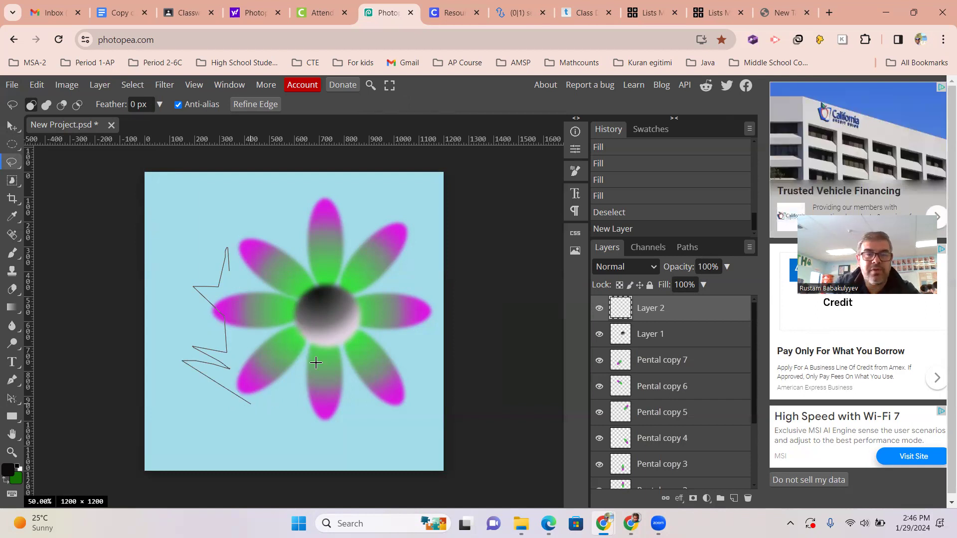
pyautogui.click(229, 205)
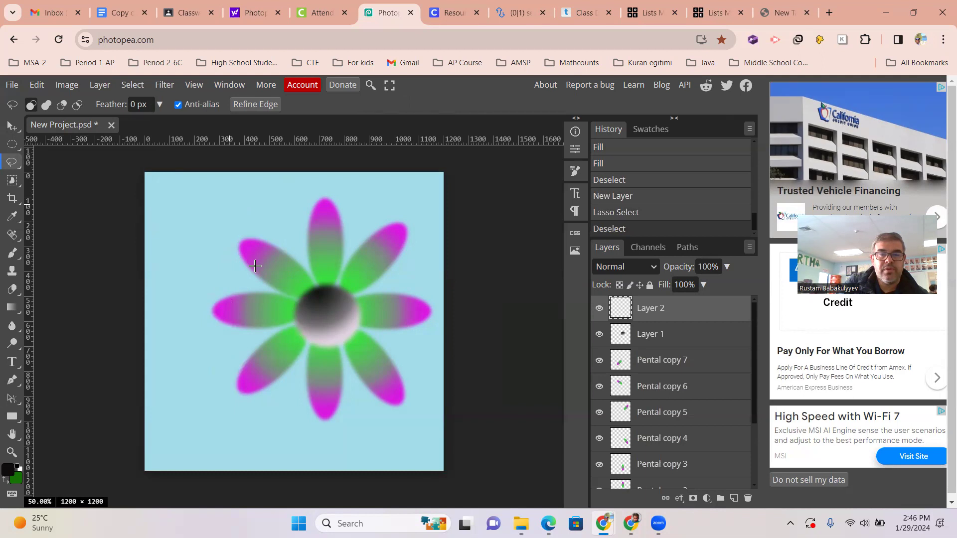
pyautogui.moveTo(255, 263)
pyautogui.mouseDown()
pyautogui.moveTo(273, 241)
pyautogui.moveTo(269, 273)
pyautogui.moveTo(288, 263)
pyautogui.moveTo(284, 282)
pyautogui.moveTo(306, 293)
pyautogui.moveTo(291, 324)
pyautogui.moveTo(317, 314)
pyautogui.mouseUp()
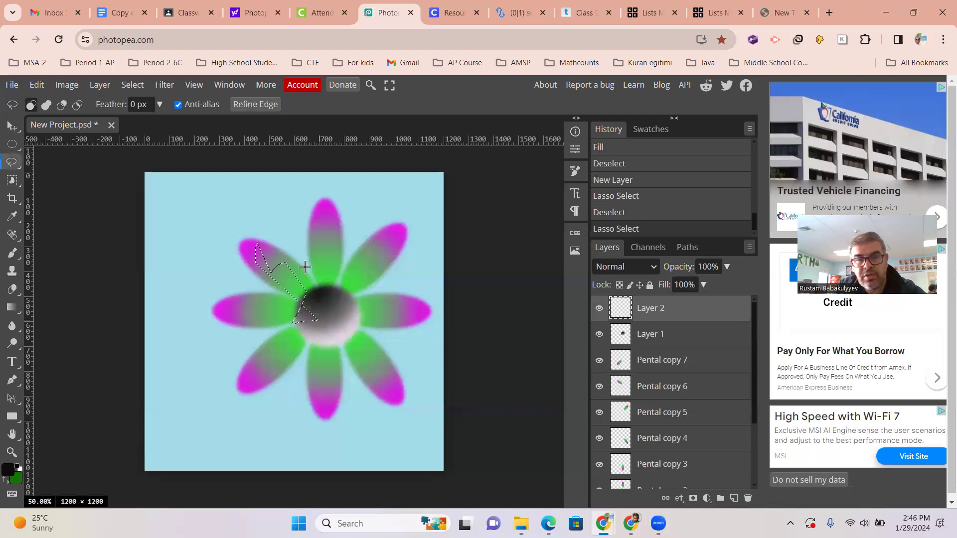
pyautogui.click(411, 198)
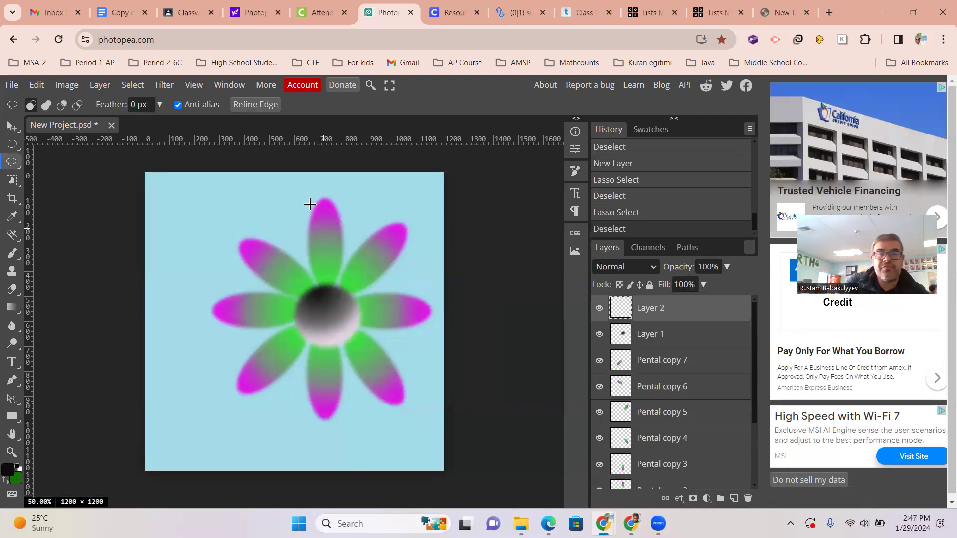